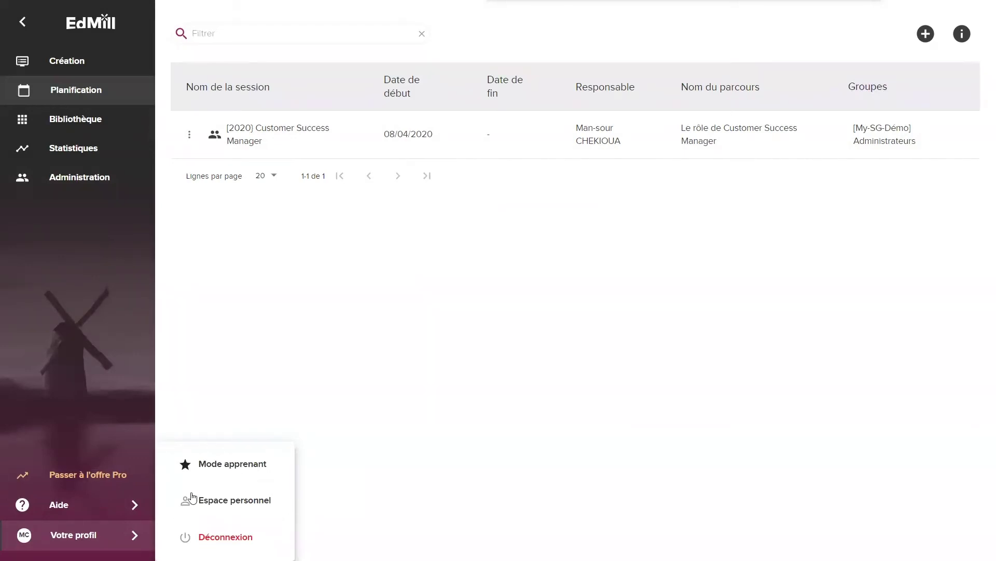
Switch to learner mode and look over the learner home page with the side navigation collapsed
left_click(228, 469)
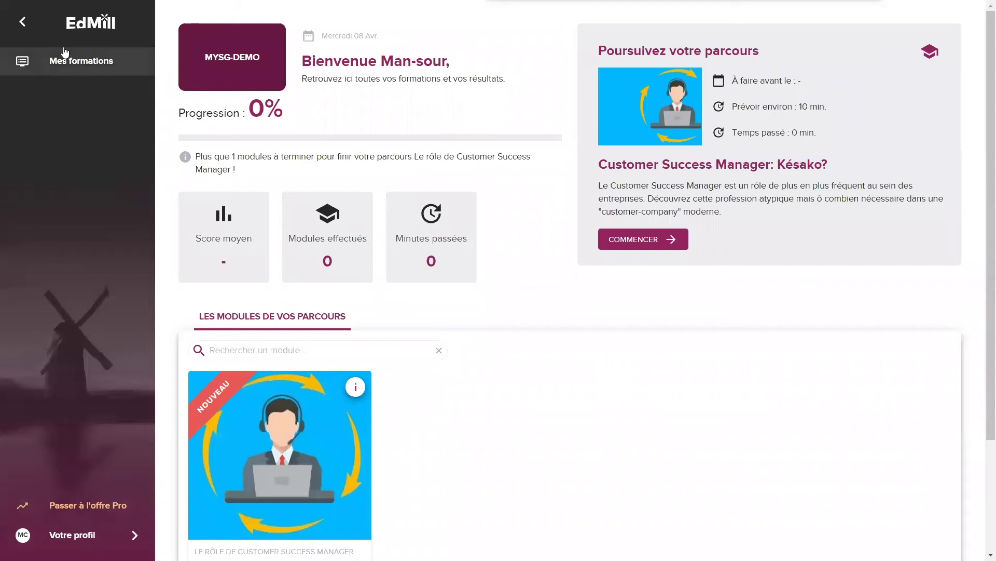
left_click(23, 22)
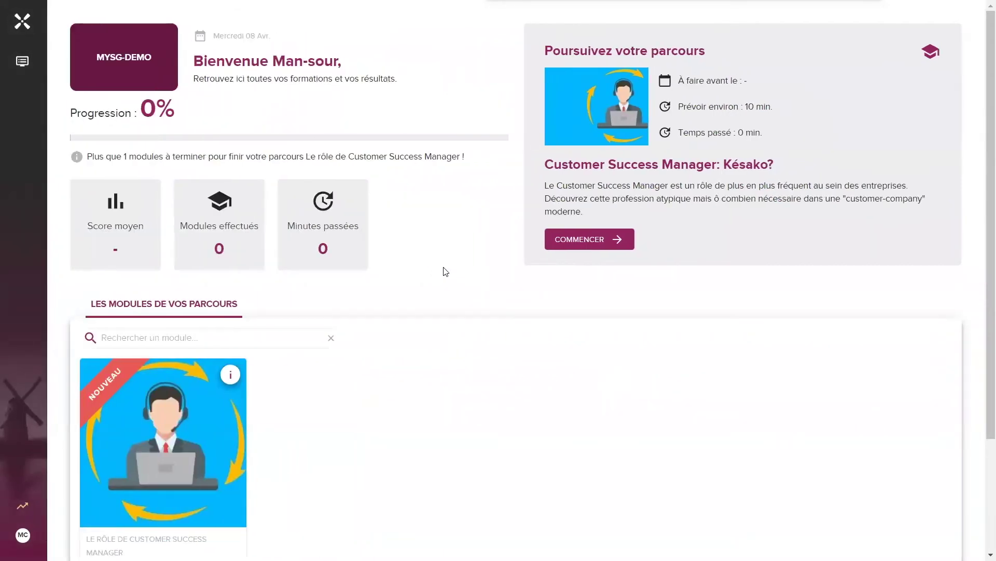
scroll(438, 282, "down", 3)
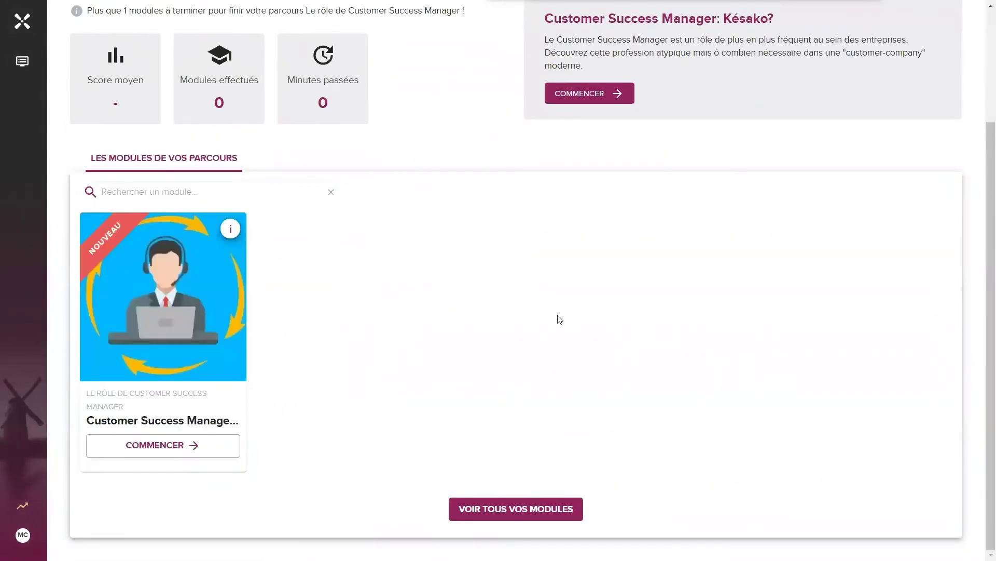
scroll(637, 323, "up", 3)
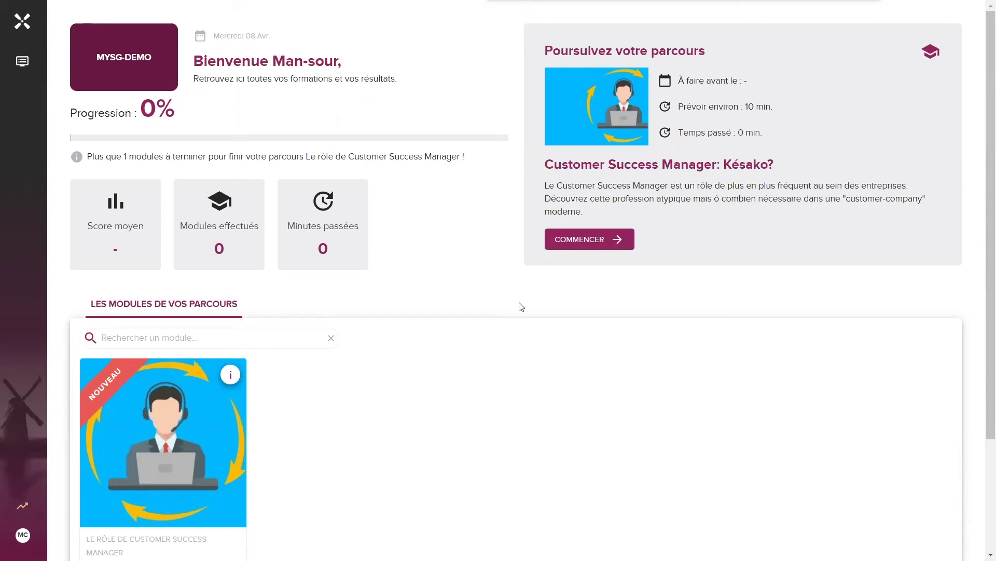
left_click(587, 245)
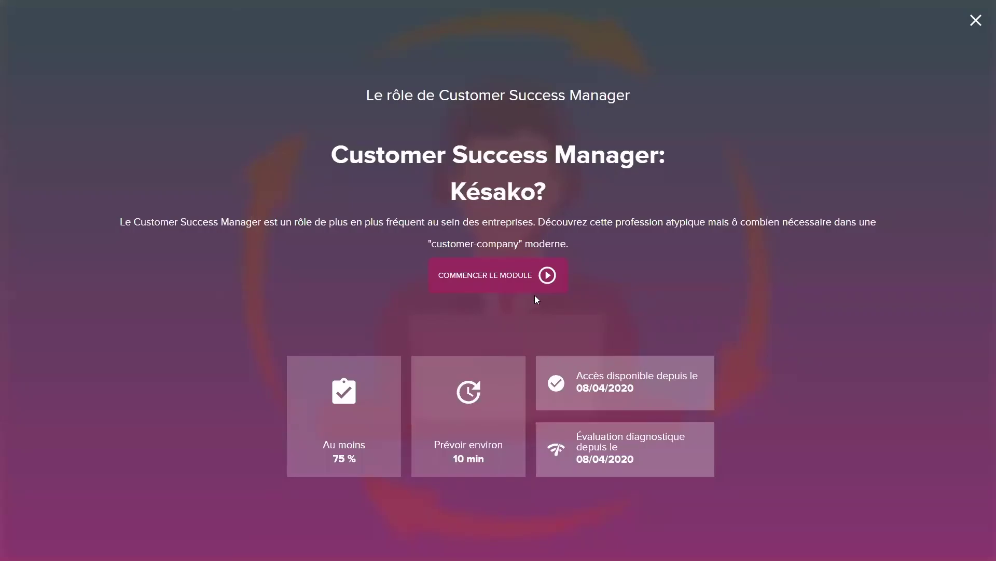
left_click(530, 282)
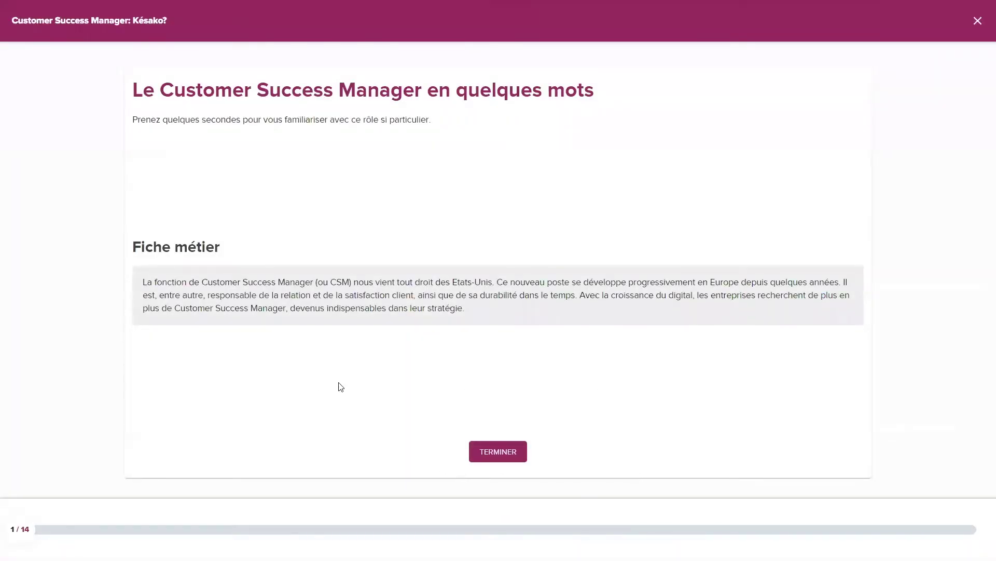
left_click(970, 28)
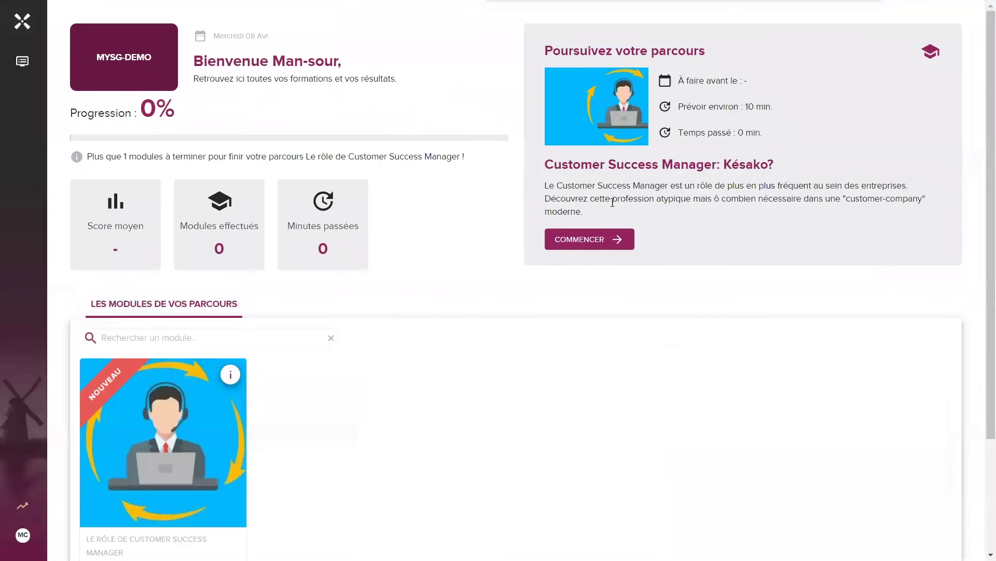
Start the module "Customer Success Manager: Késako?" and complete its first activity, "Le Customer Success Manager en quelques mots"
left_click(602, 243)
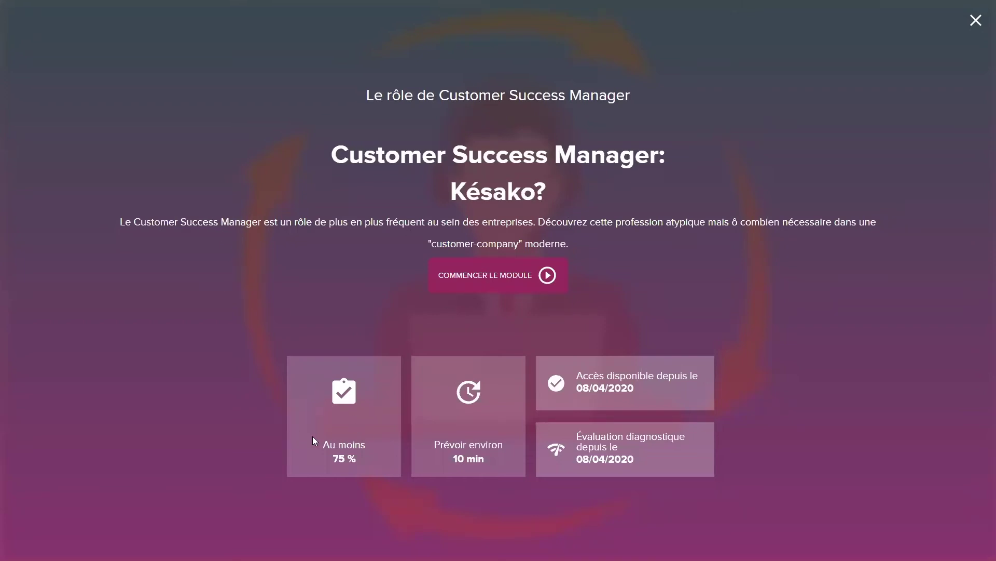
left_click_drag(324, 444, 366, 463)
left_click(460, 472)
left_click(516, 275)
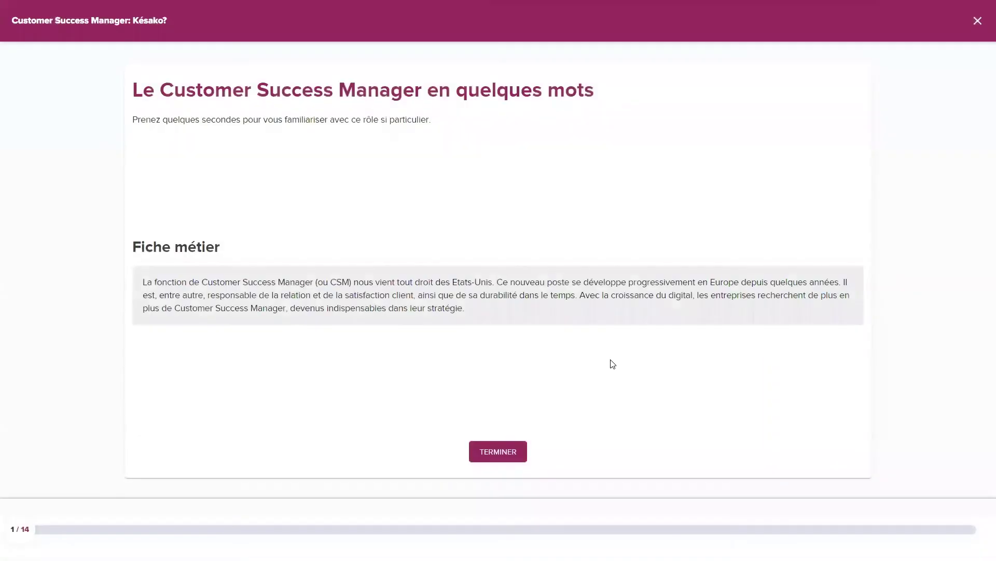
left_click(512, 458)
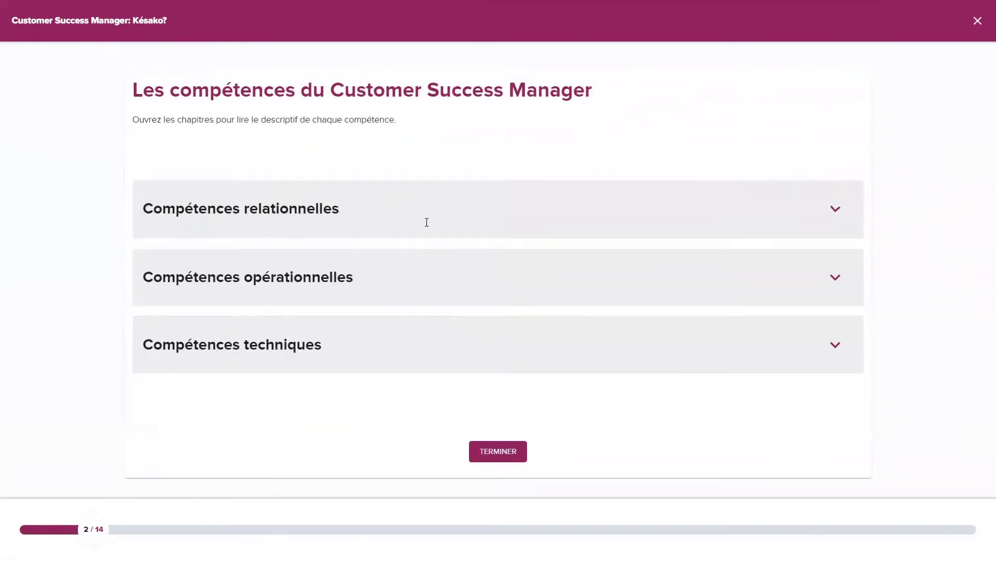
Expand the relational, operational and technical competency chapters, read them and complete the activity
left_click(427, 220)
left_click(418, 297)
left_click(372, 431)
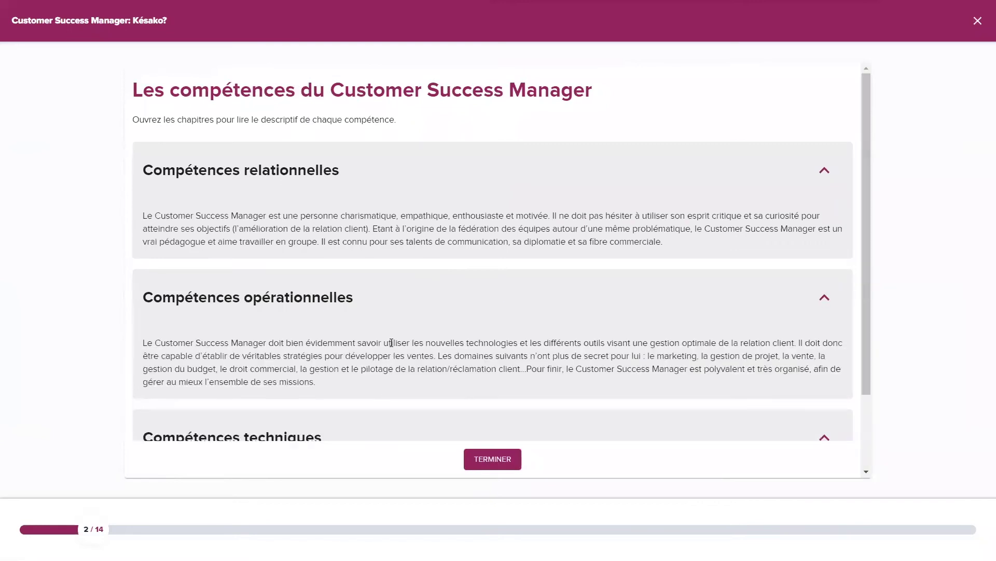
scroll(397, 327, "down", 3)
scroll(413, 200, "up", 3)
scroll(454, 338, "down", 3)
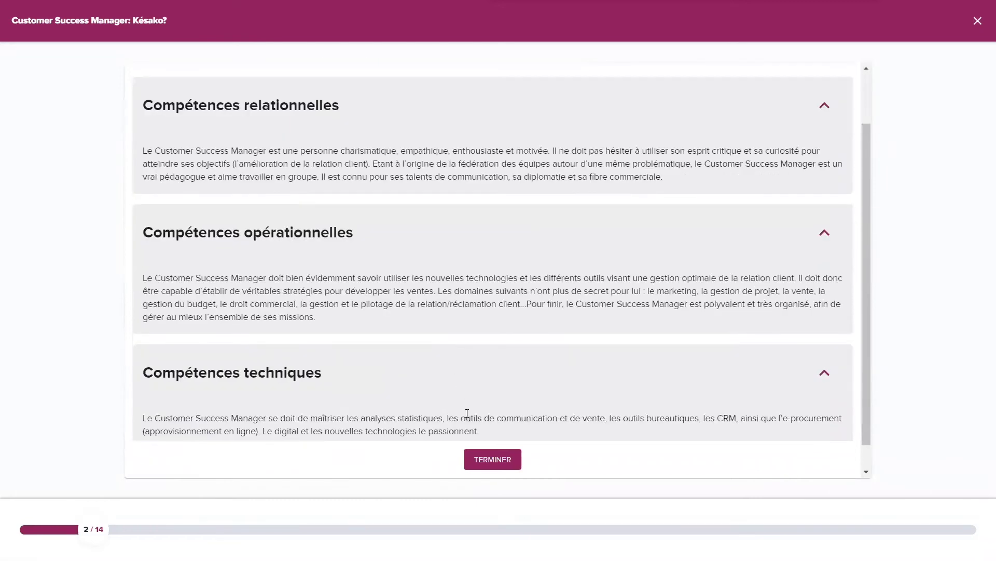
left_click(478, 460)
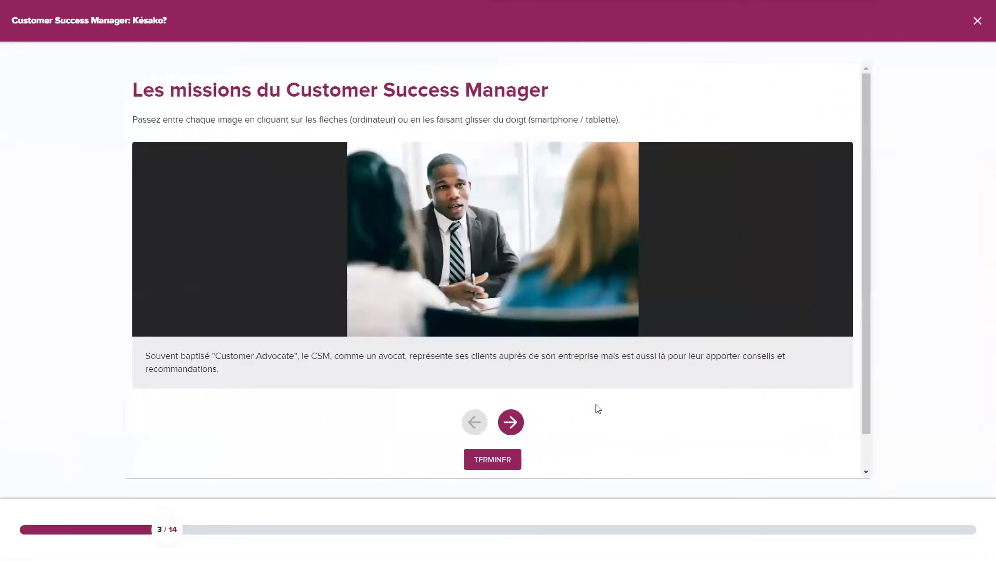
Go through all the images about the Customer Success Manager's missions and complete the activity
left_click(511, 422)
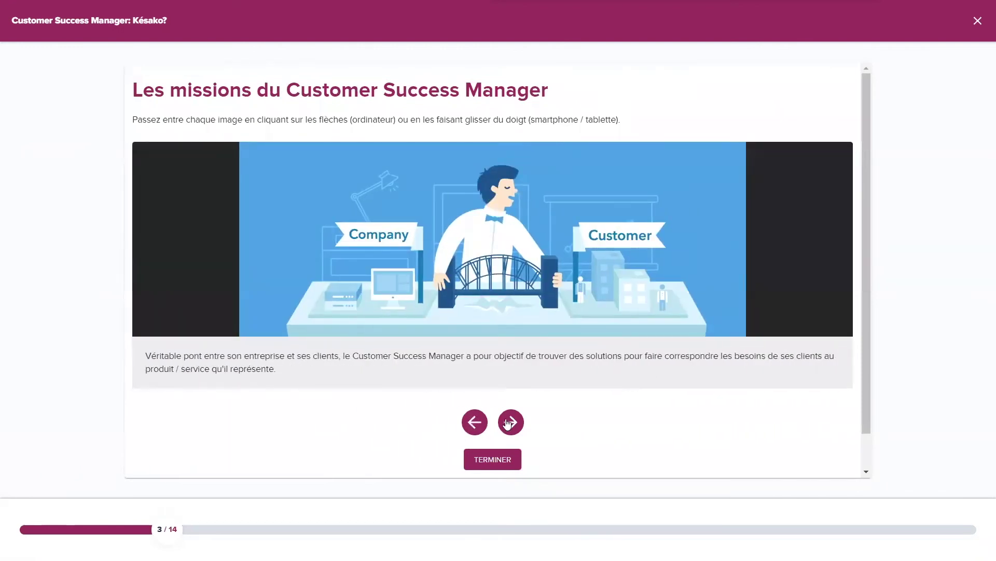
left_click(511, 422)
left_click(497, 469)
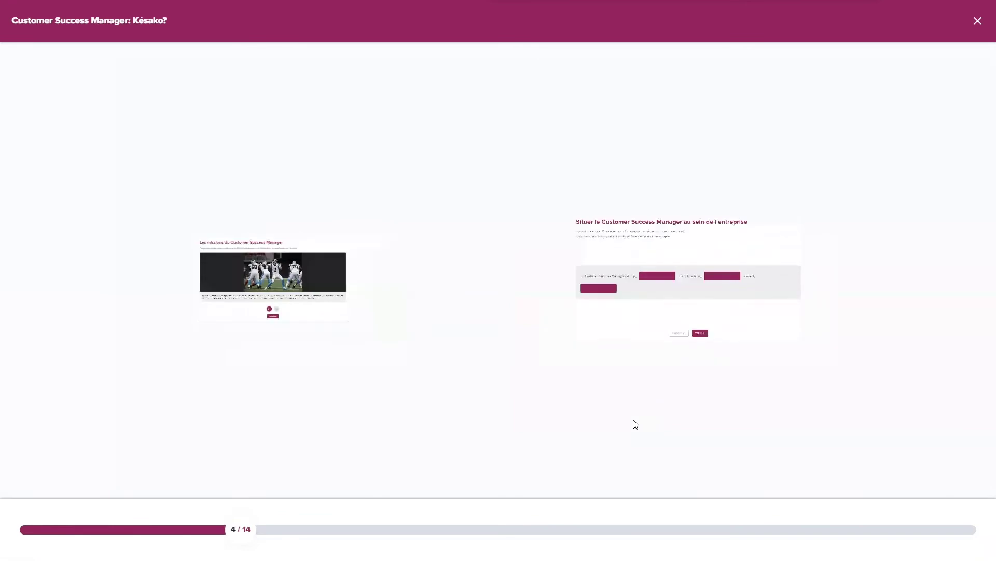
Fill the sentence's three blanks with "liuzgf", "ezfzefz" and "zefzef", validate the answers and finish the exercise
left_click(388, 279)
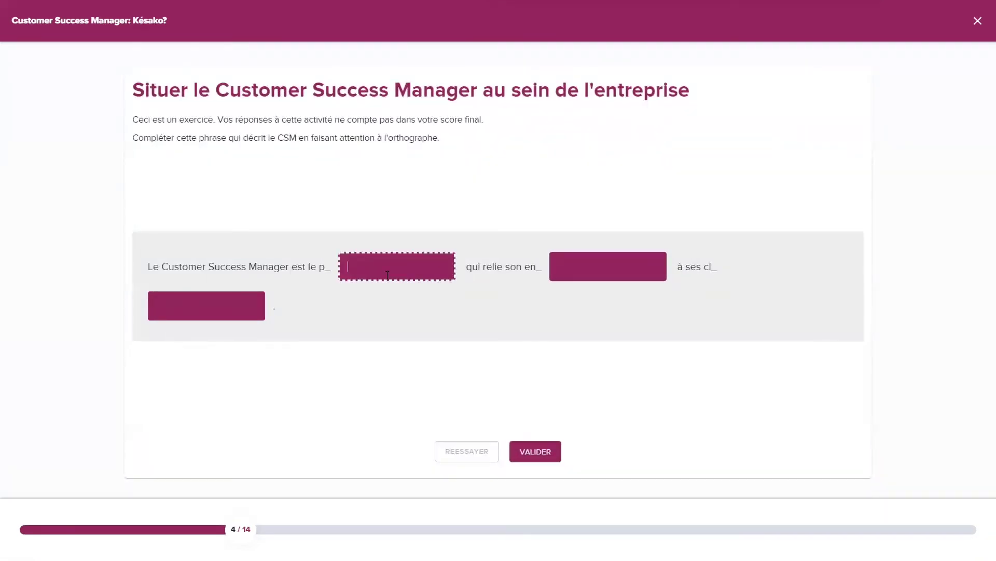
type("liuzgf")
key("Tab")
type("ezfzefz")
left_click(230, 297)
type("zefzef")
left_click(535, 451)
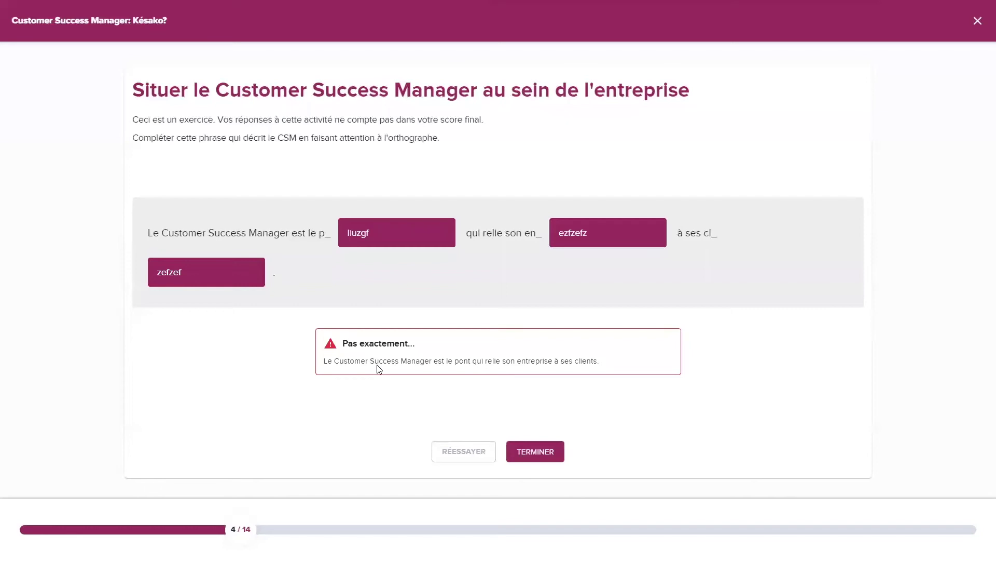
left_click(537, 456)
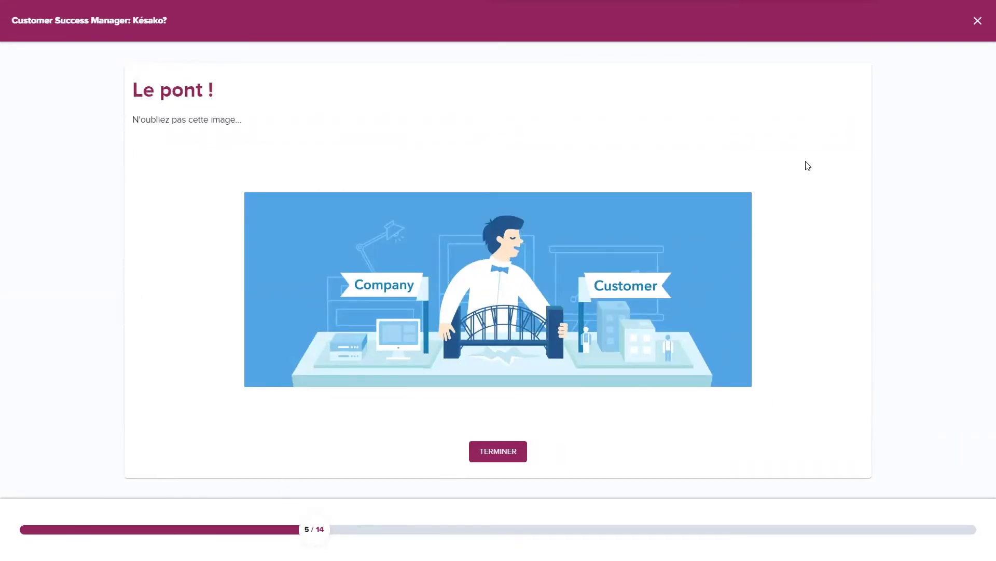
Exit the module and review the progress and module card on the learner home page
left_click(978, 21)
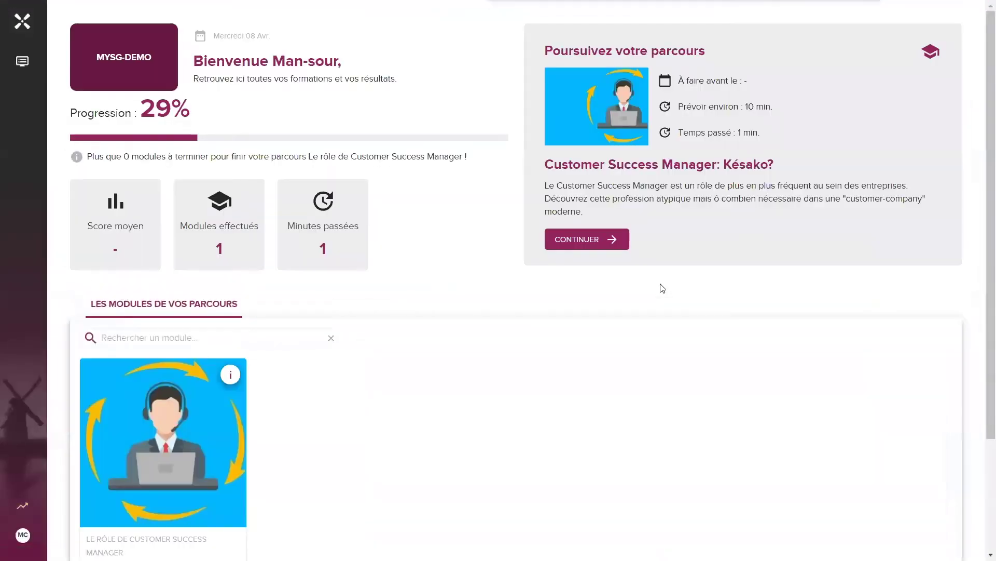
scroll(597, 293, "down", 3)
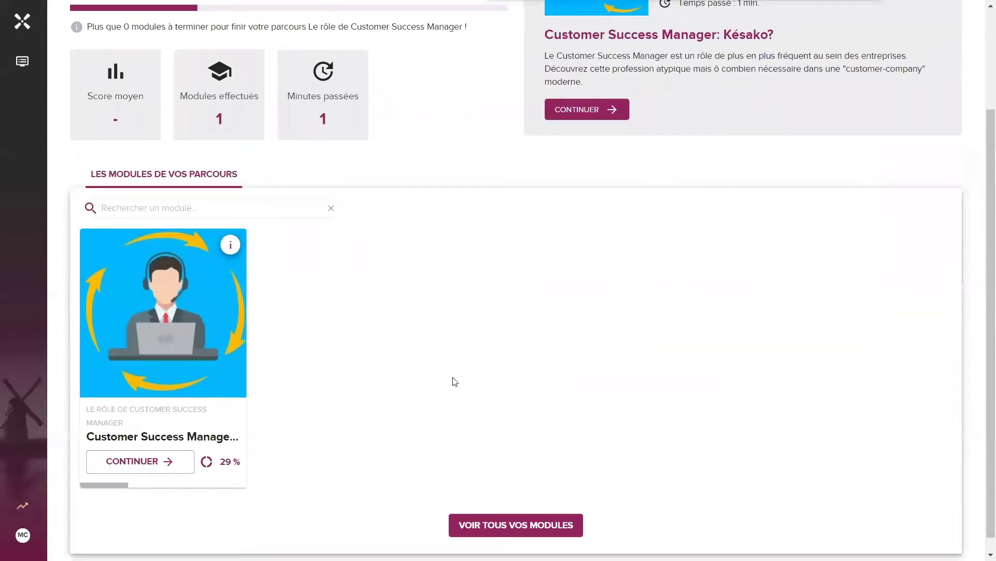
scroll(472, 345, "up", 3)
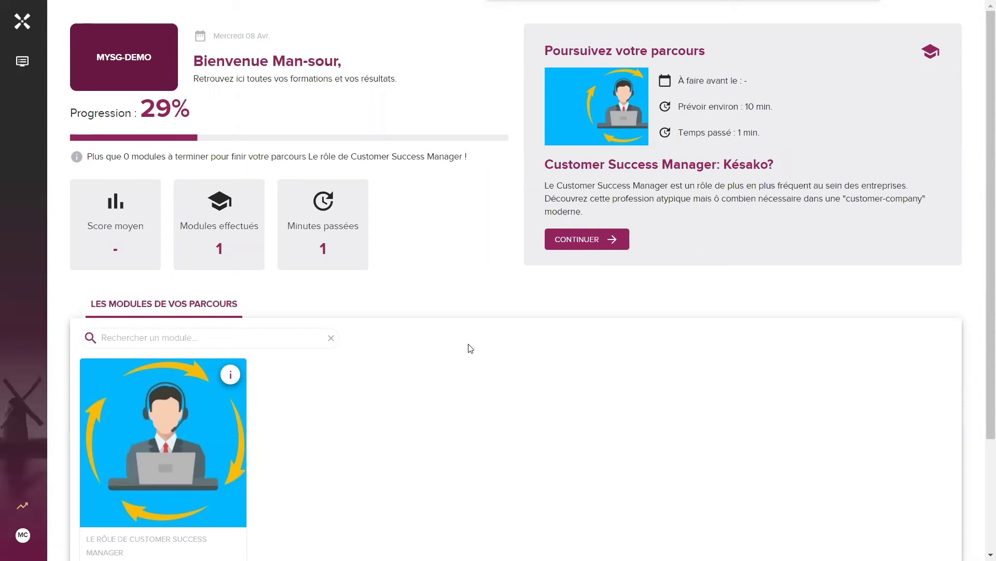
Switch to the mirrored phone in Votre téléphone and resume the "Customer Success Manager: Késako?" module there
key("alt+Tab")
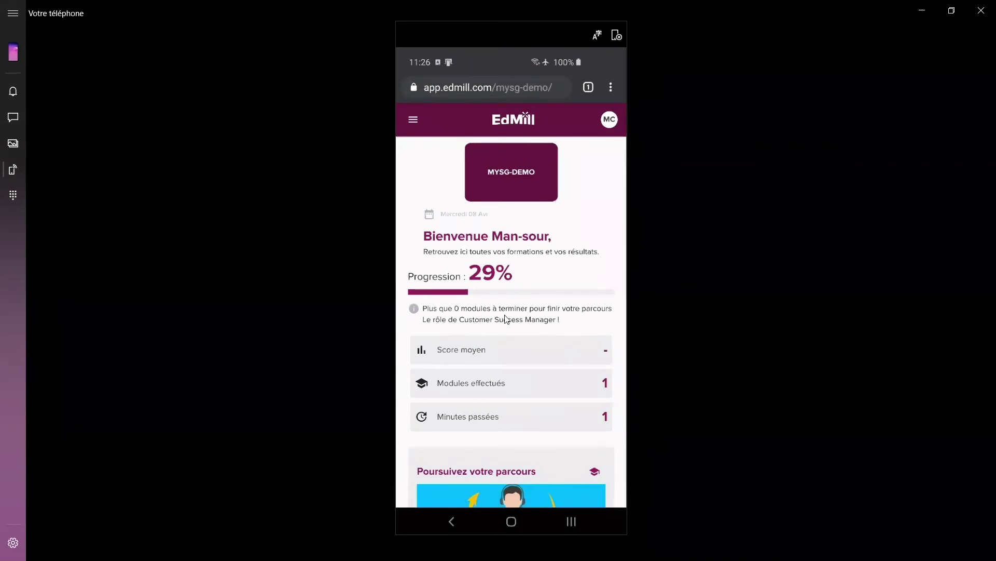
scroll(504, 315, "down", 5)
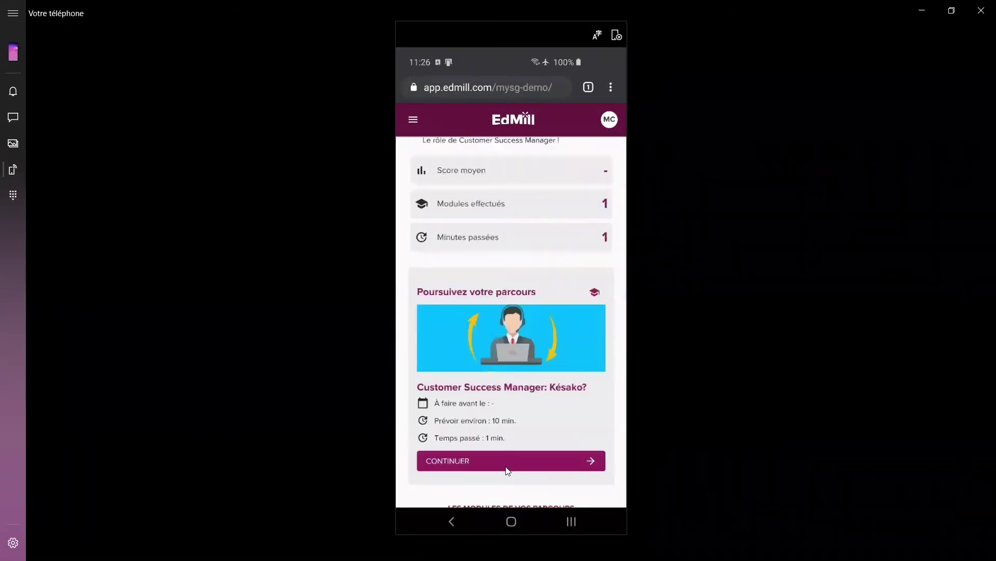
left_click(506, 461)
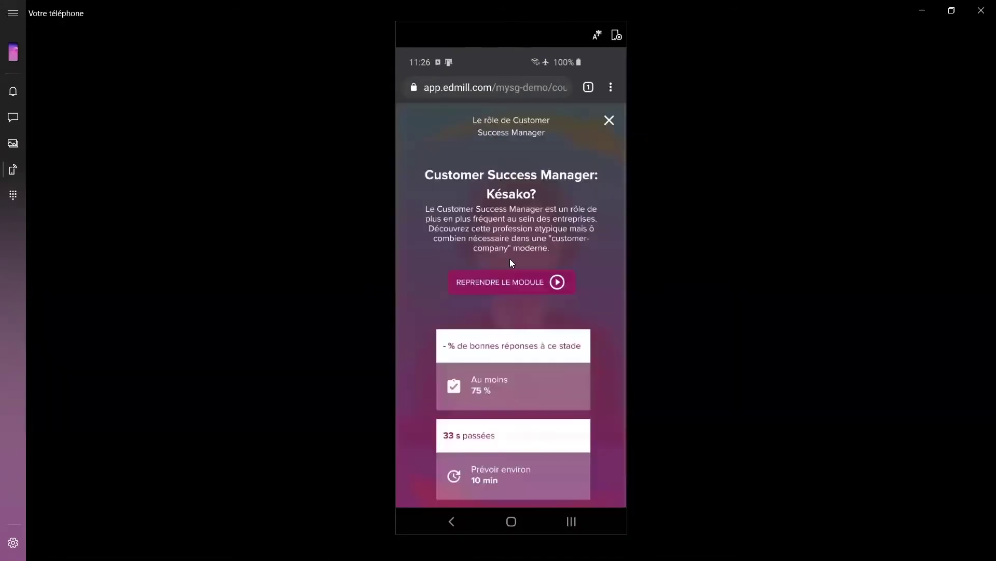
left_click(524, 284)
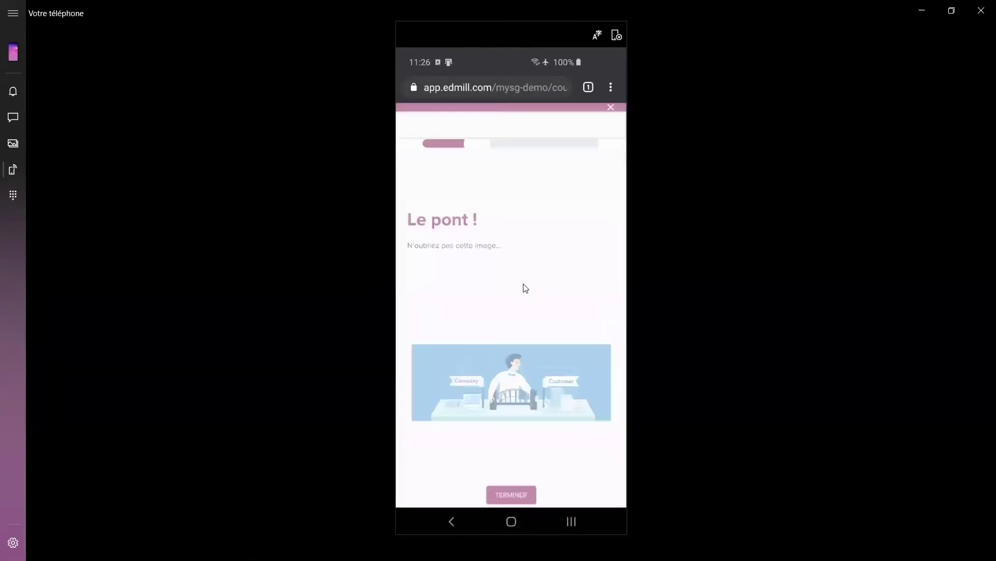
Complete the "Le pont !" activity on the phone and view the following multiple-choice exercise
scroll(503, 268, "down", 1)
scroll(471, 156, "up", 1)
scroll(498, 416, "down", 1)
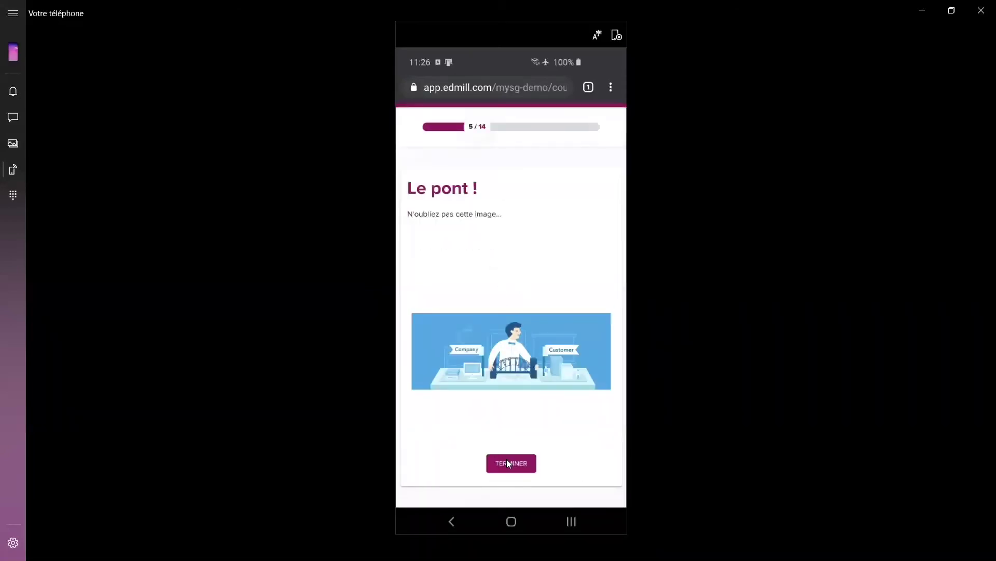
left_click(506, 459)
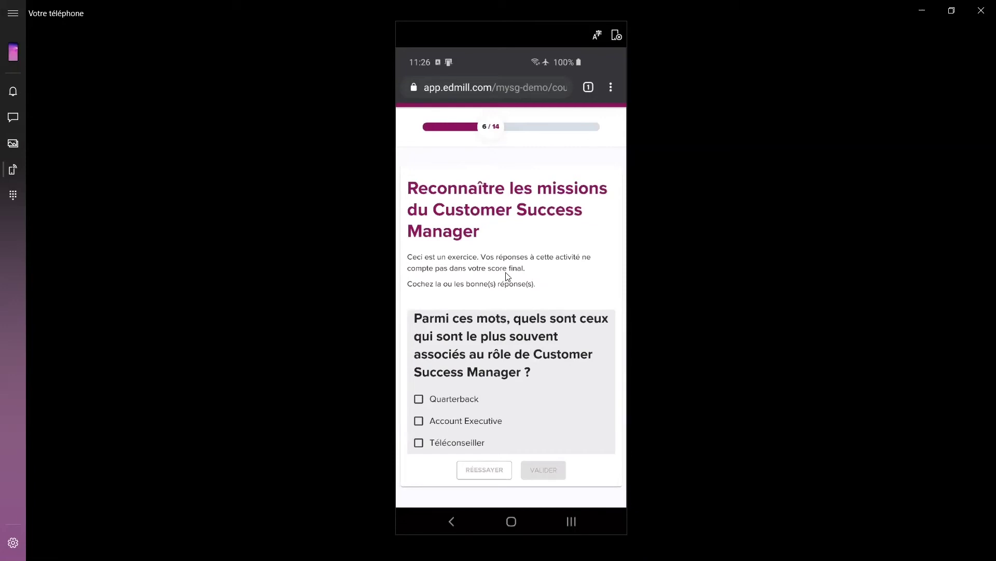
scroll(507, 277, "down", 1)
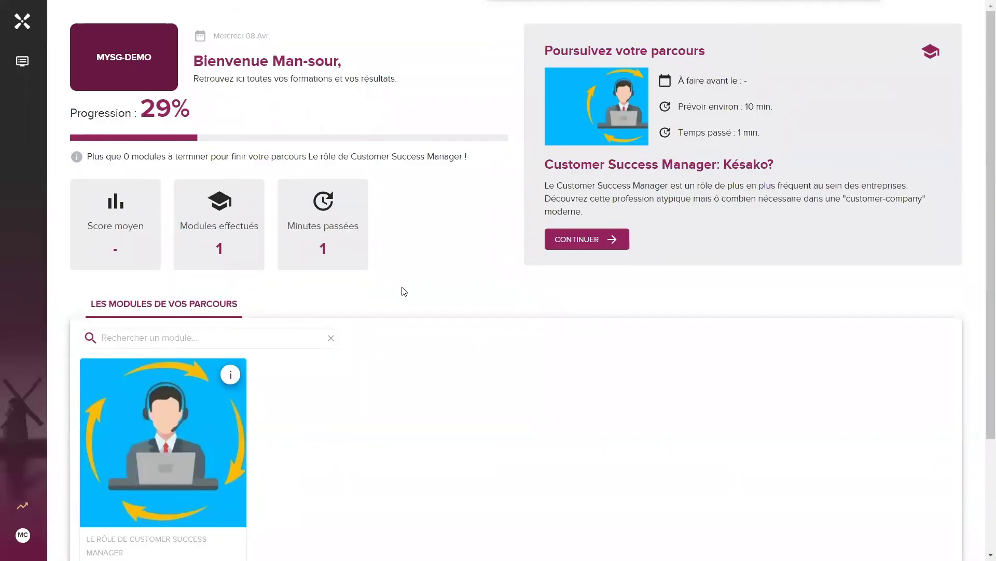
Quit learner mode from the desktop learner home page and expand the administrator's side navigation
scroll(156, 363, "down", 3)
left_click(41, 541)
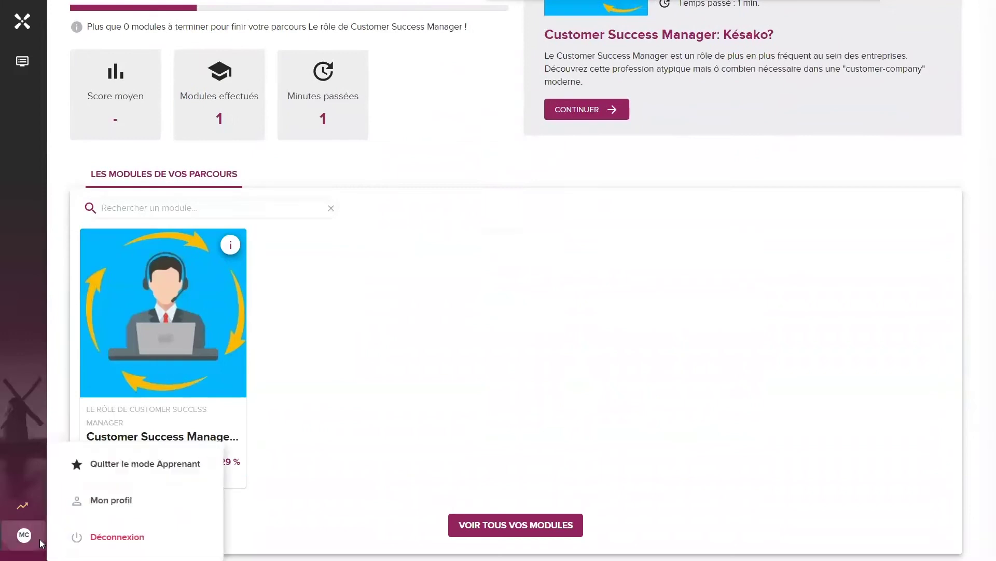
left_click(135, 468)
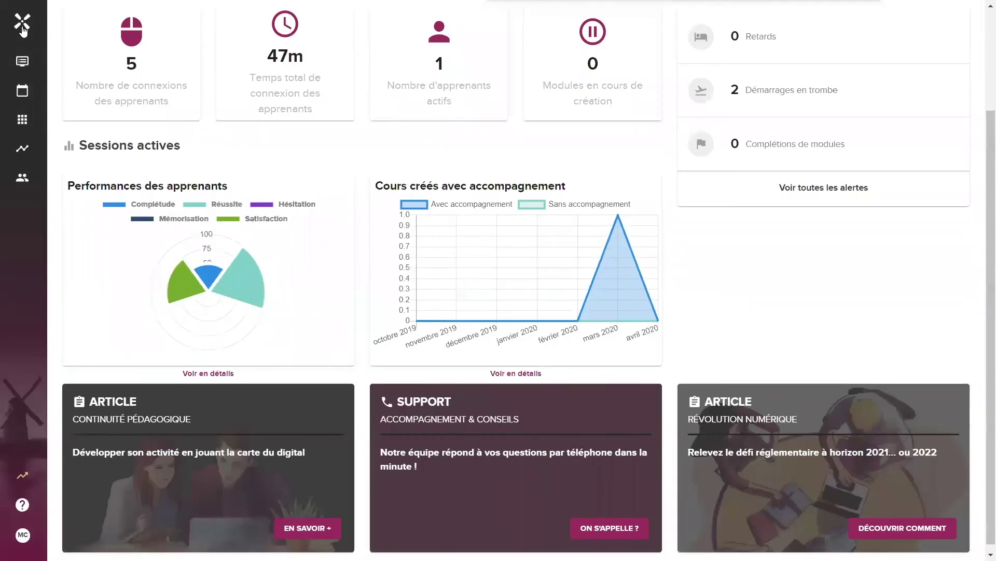
left_click(23, 30)
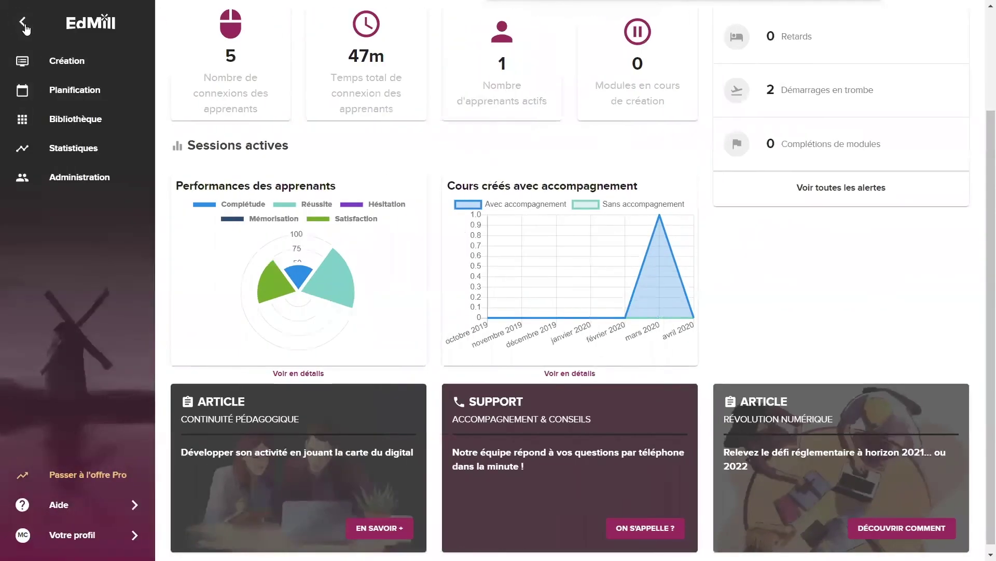
left_click(25, 28)
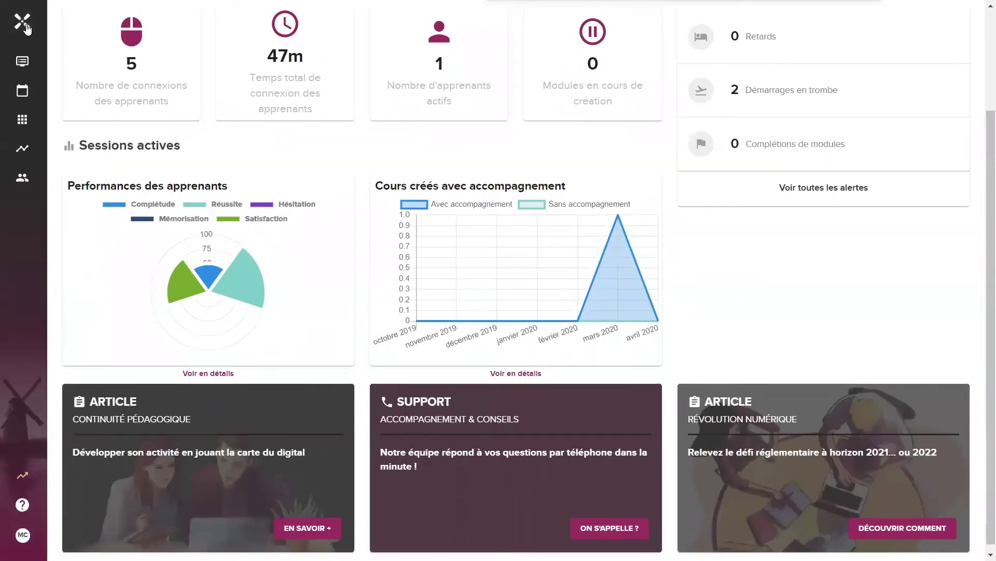
left_click(26, 26)
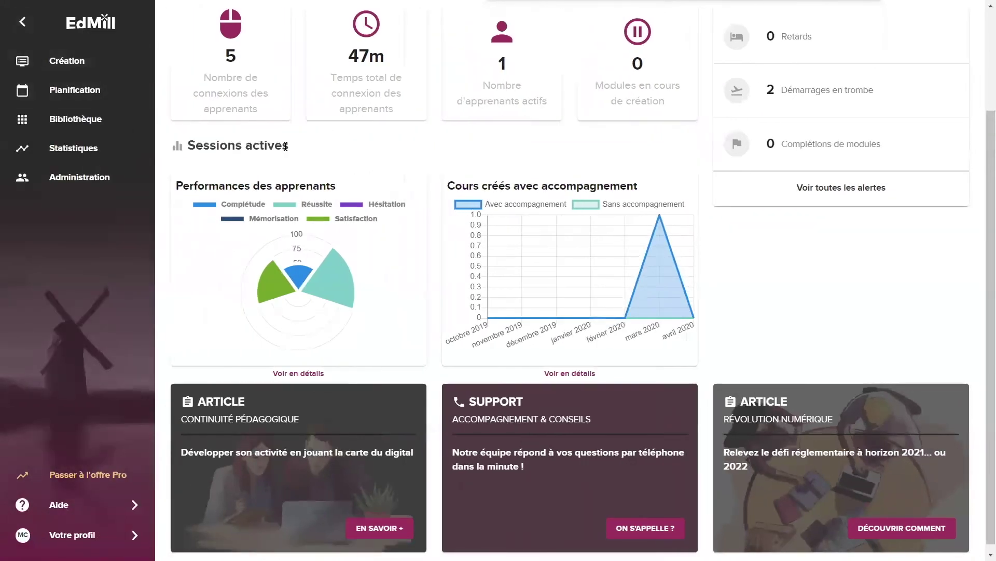
left_click(23, 22)
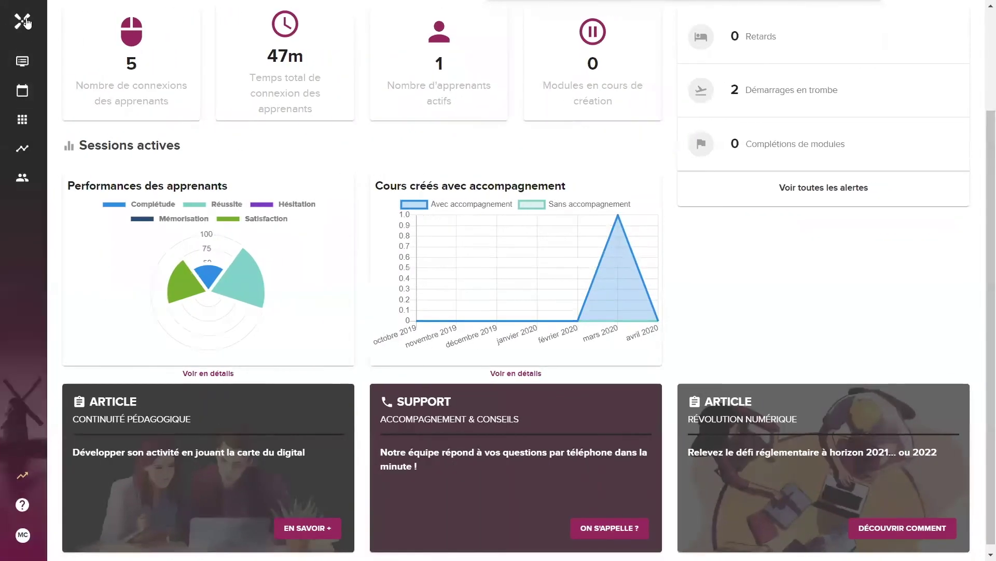
left_click(23, 21)
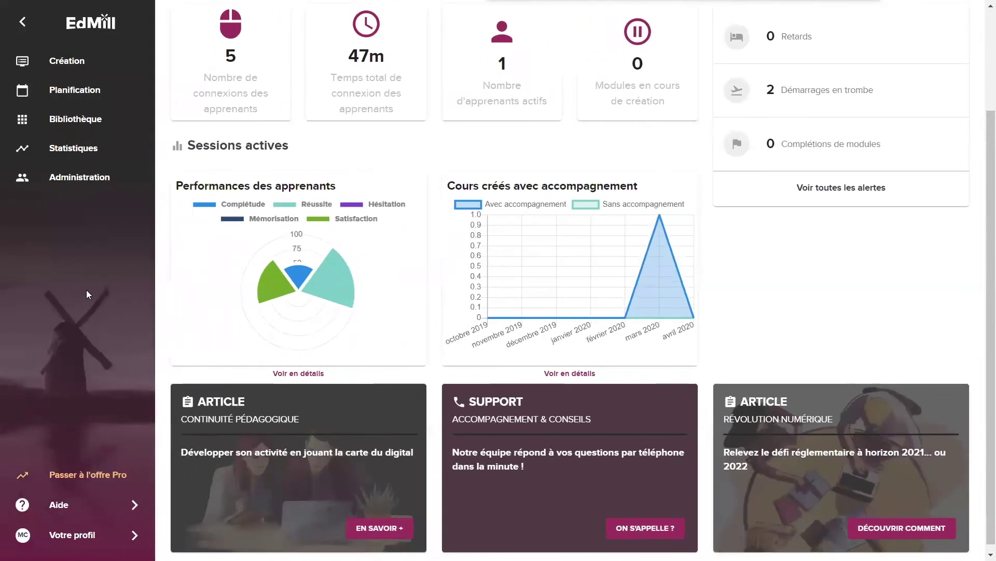
Open the user administration list and view the form for adding a single user, leaving it unsaved
left_click(83, 179)
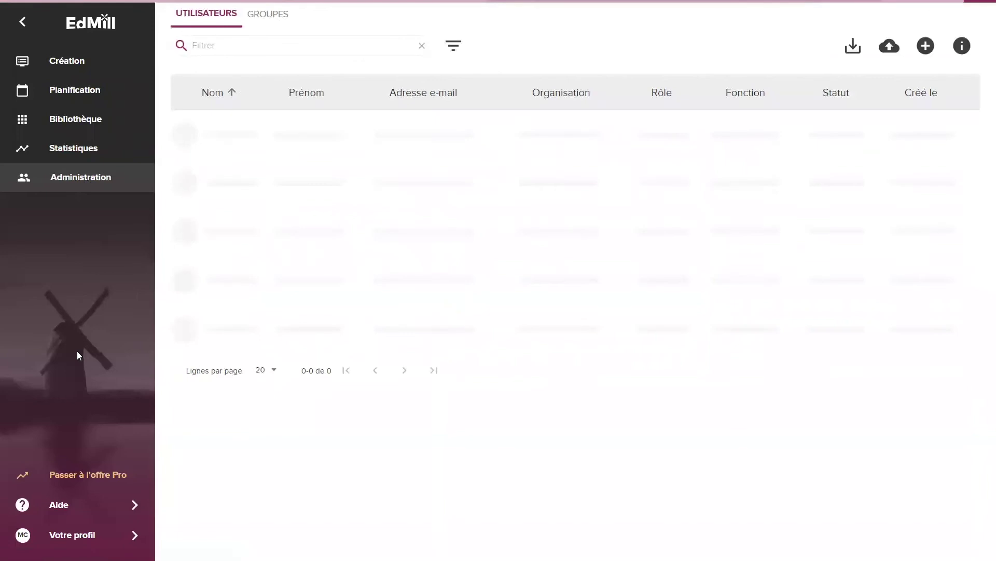
left_click(24, 22)
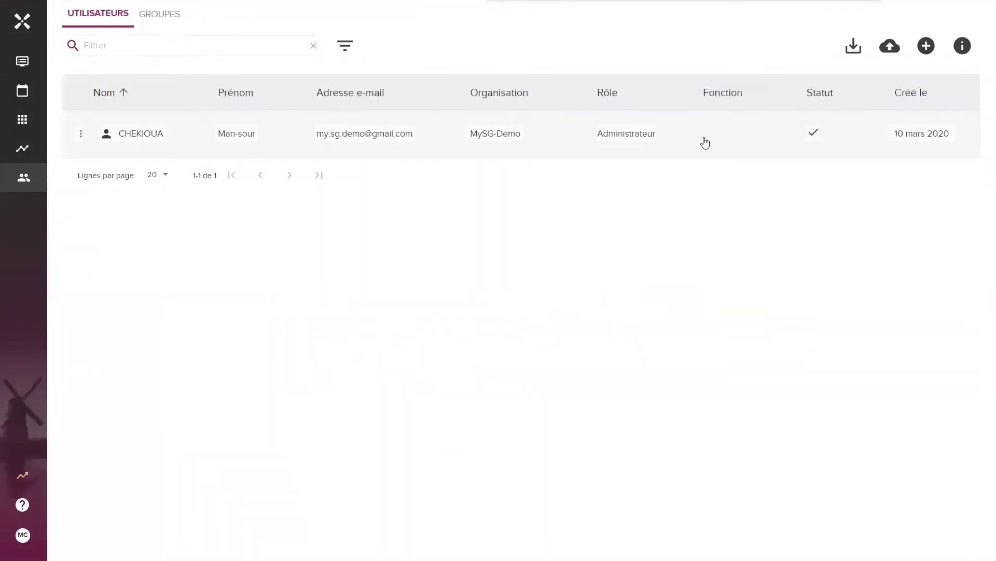
left_click(929, 46)
left_click(926, 46)
left_click(414, 154)
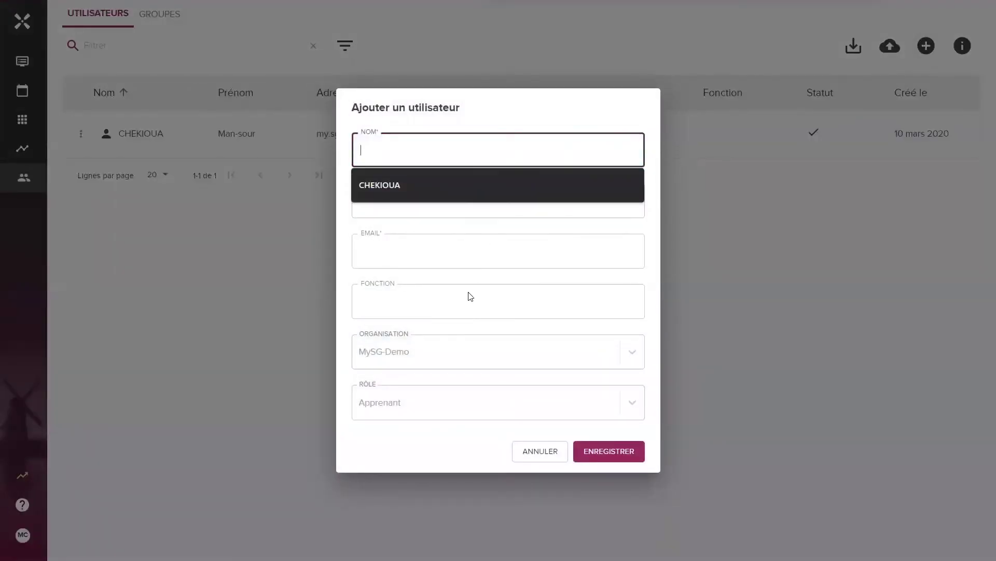
left_click(801, 331)
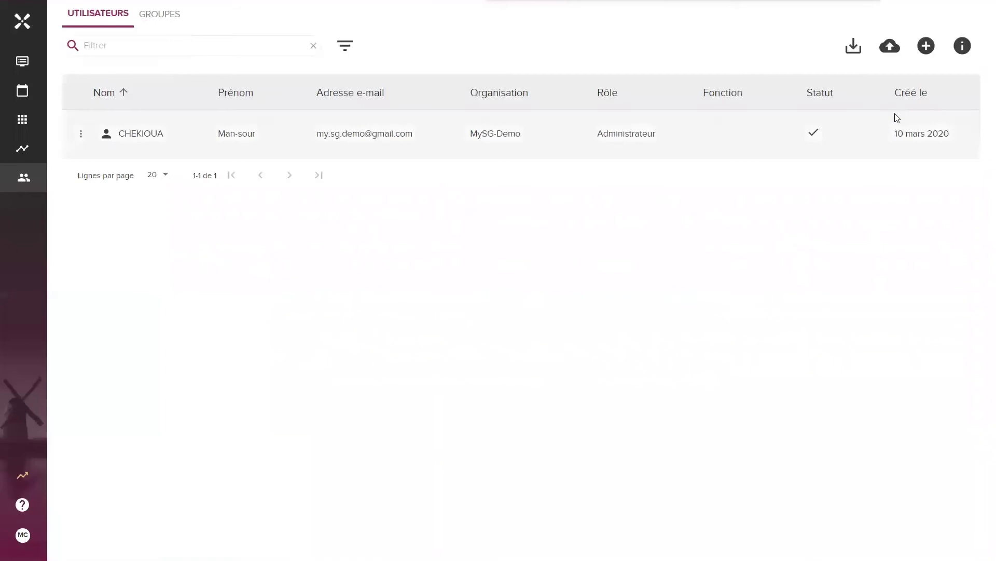
View the user import wizard from the template download stage to the CSV upload stage and close it
left_click(890, 47)
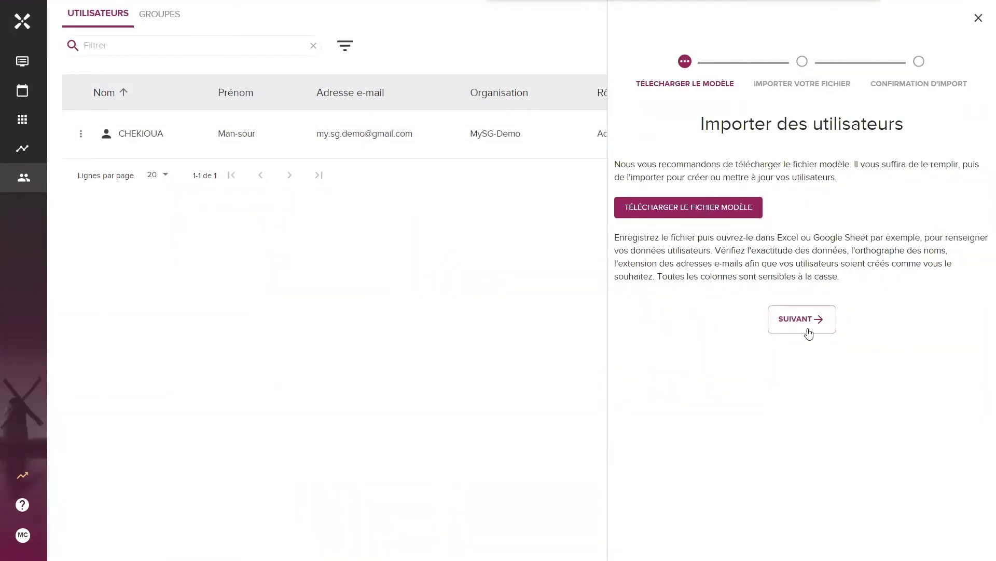
left_click(809, 321)
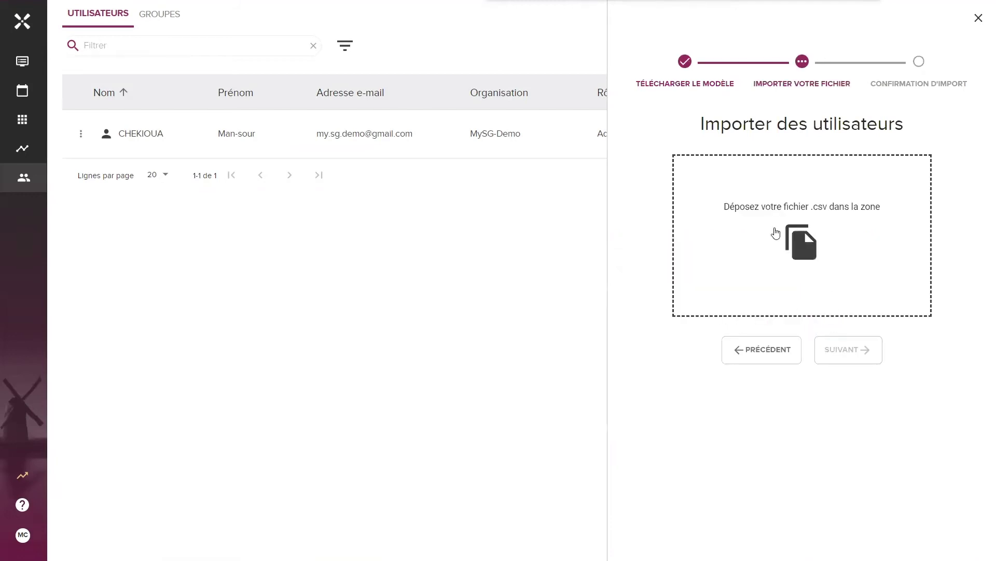
left_click(979, 19)
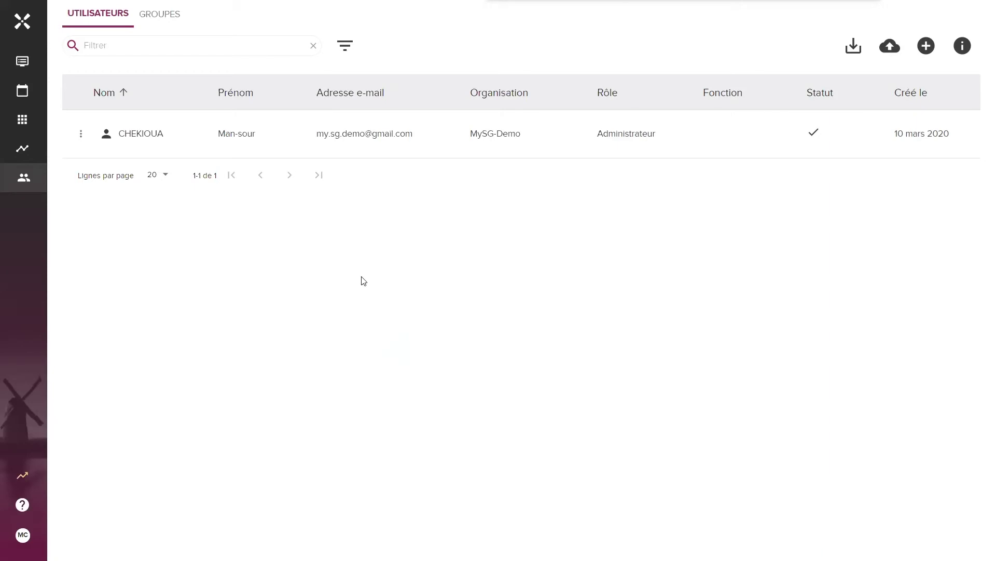
View the user groups list and the name, members and managers fields for adding a group, without saving one
left_click(176, 21)
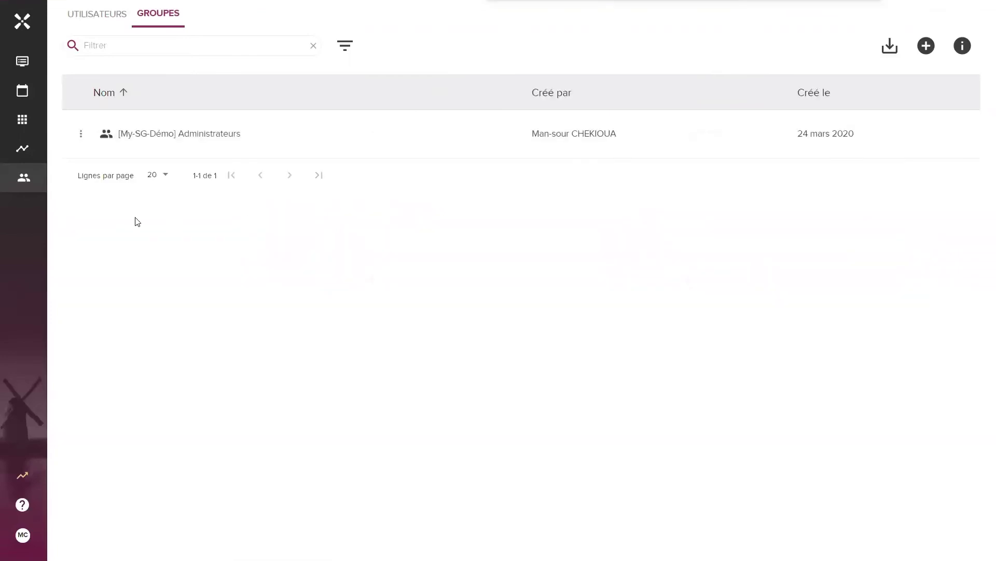
left_click(97, 14)
left_click(156, 16)
left_click(926, 48)
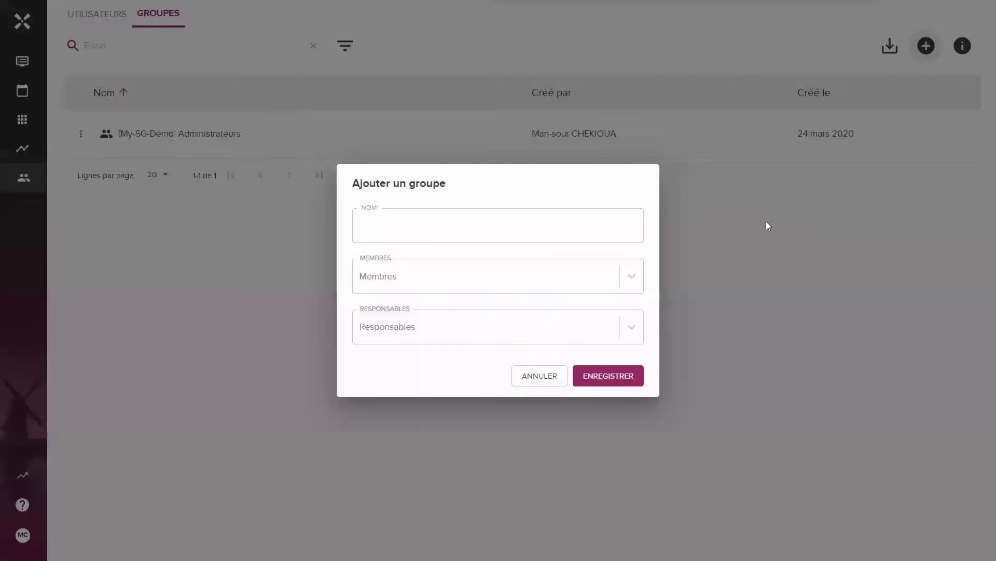
left_click(487, 283)
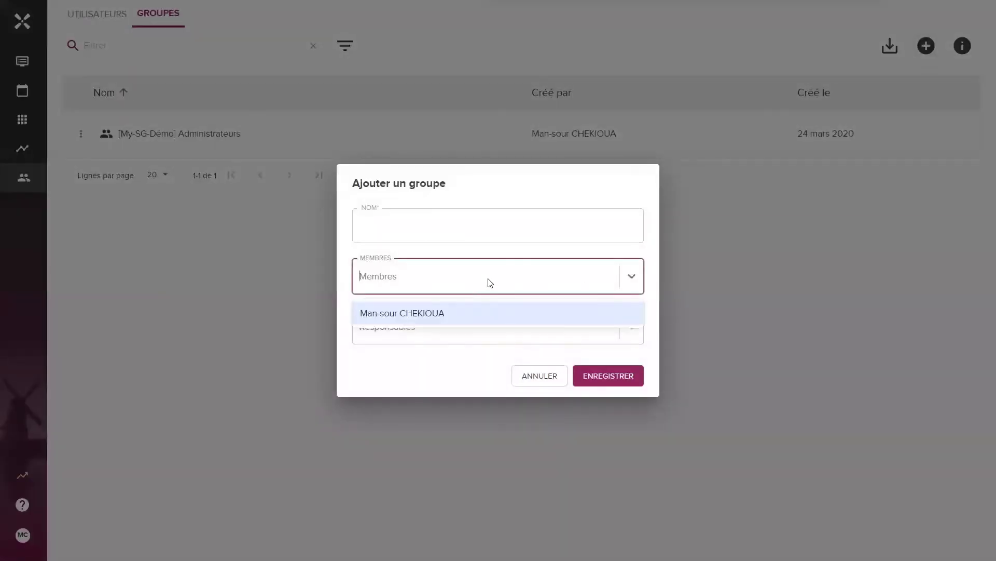
left_click(732, 287)
left_click(926, 46)
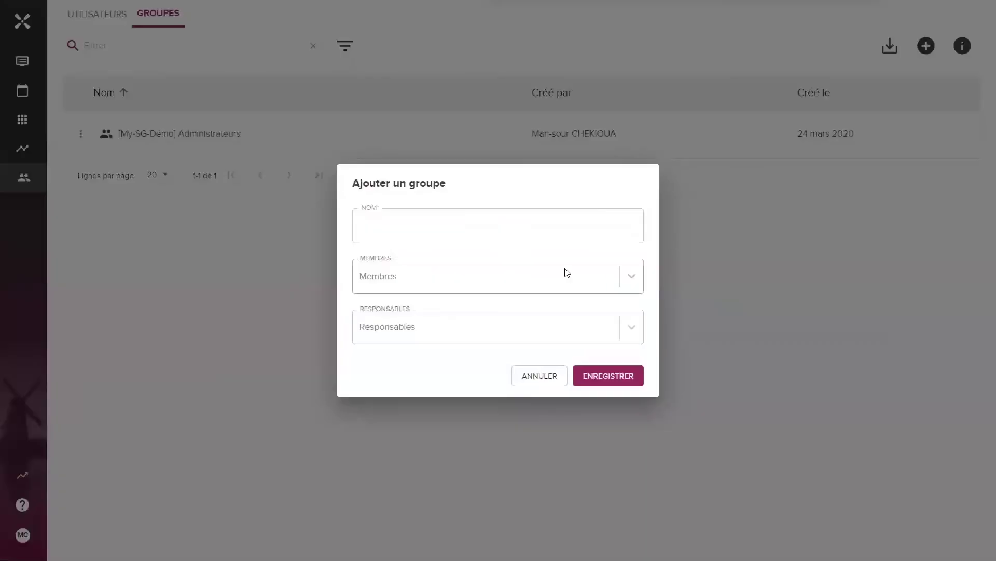
left_click(540, 377)
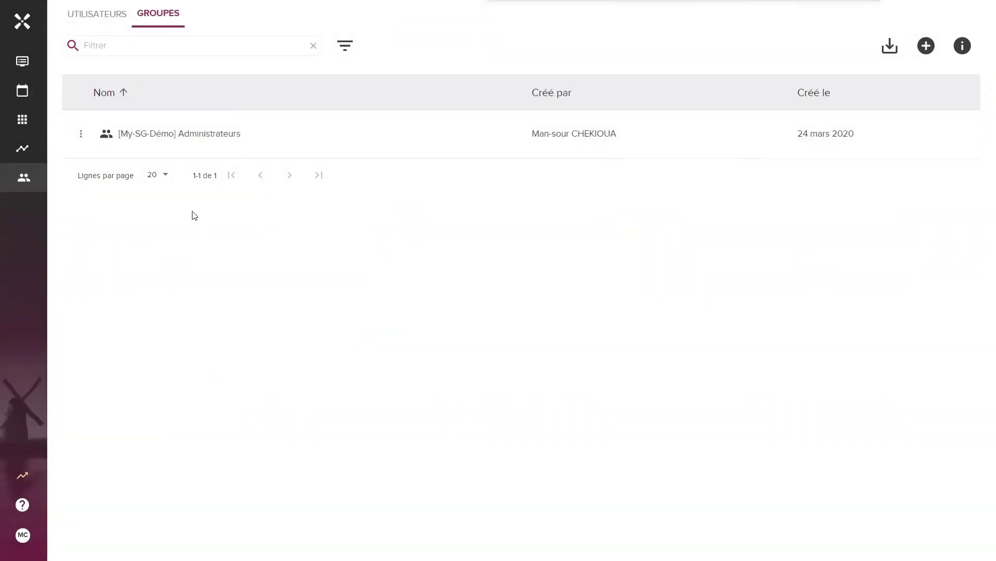
In the learner statistics dashboard's filters, set the view level to Utilisateur and select the listed user
left_click(22, 149)
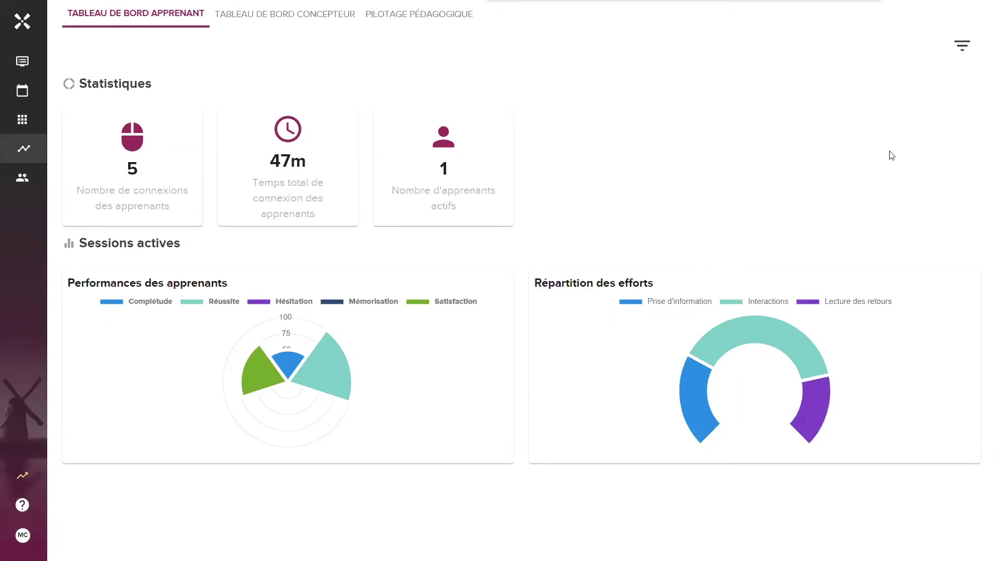
left_click(963, 49)
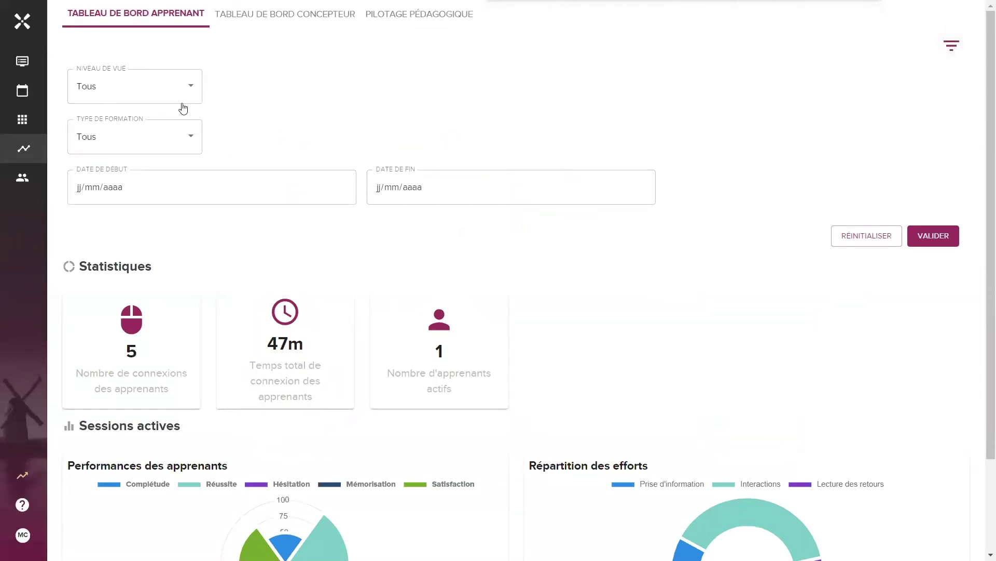
left_click(178, 101)
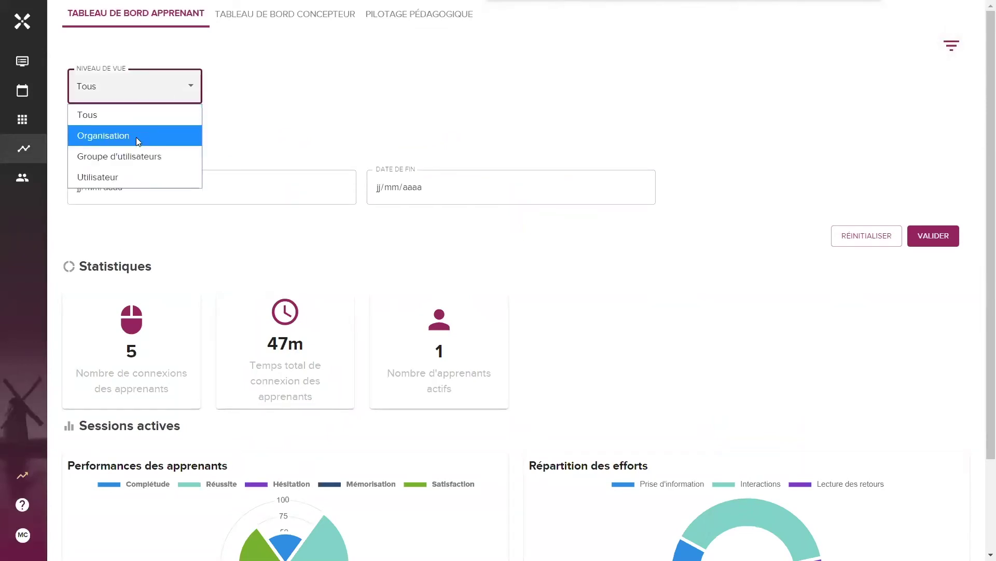
left_click(136, 158)
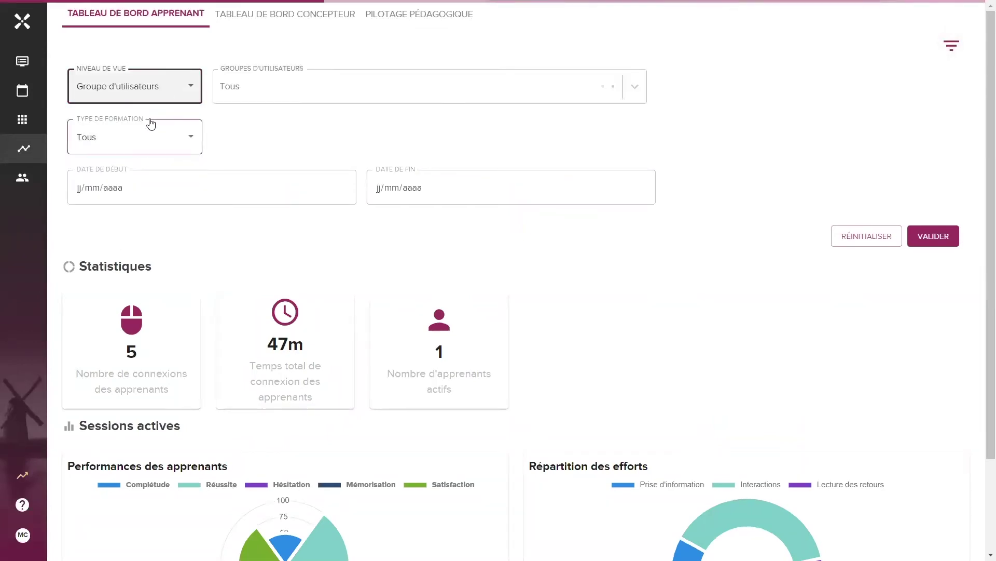
left_click(159, 88)
left_click(149, 173)
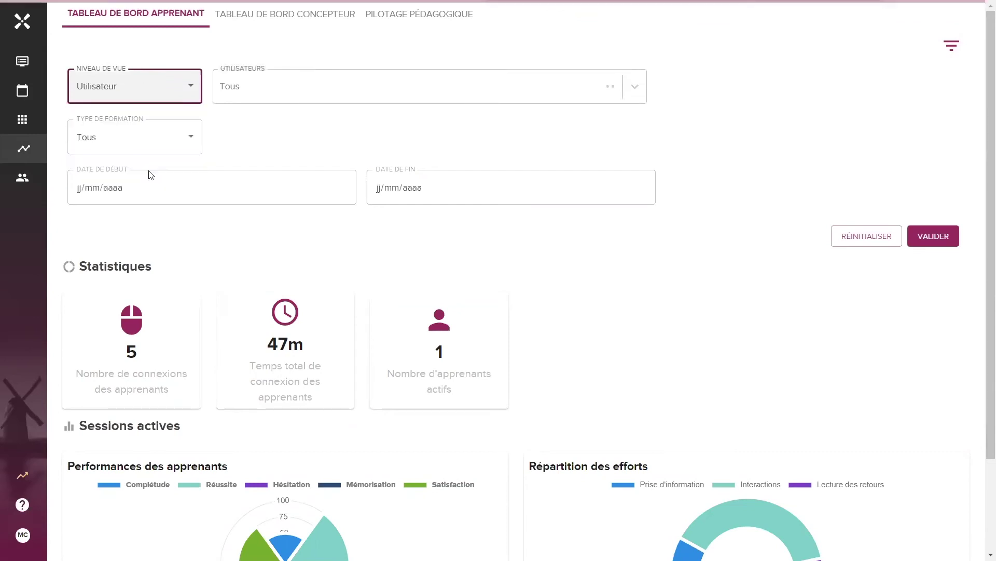
left_click(636, 88)
left_click(338, 125)
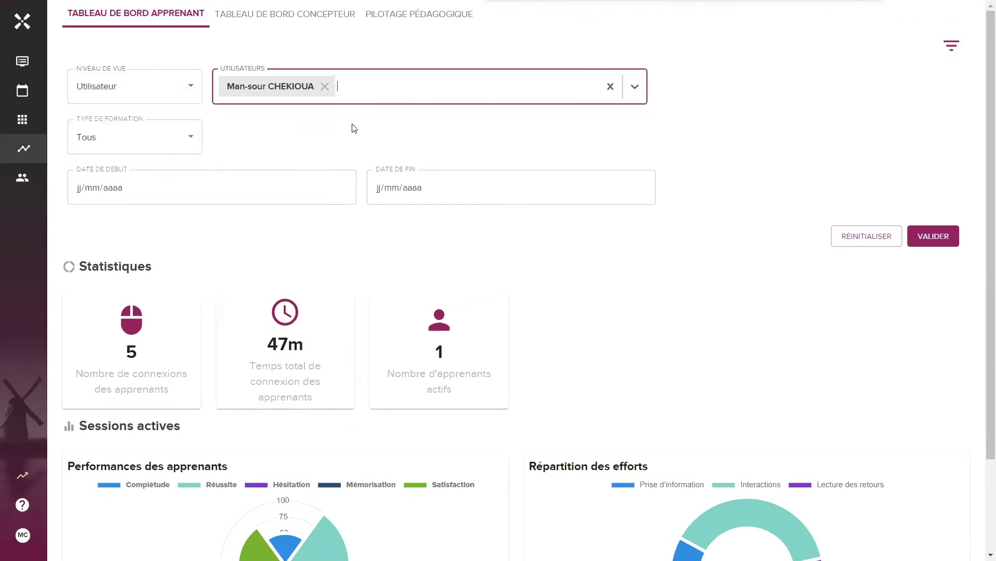
Filter the learner statistics by training type Module for "Customer Success Manager: Késako?" and review the resulting charts
scroll(431, 262, "down", 2)
scroll(431, 261, "up", 1)
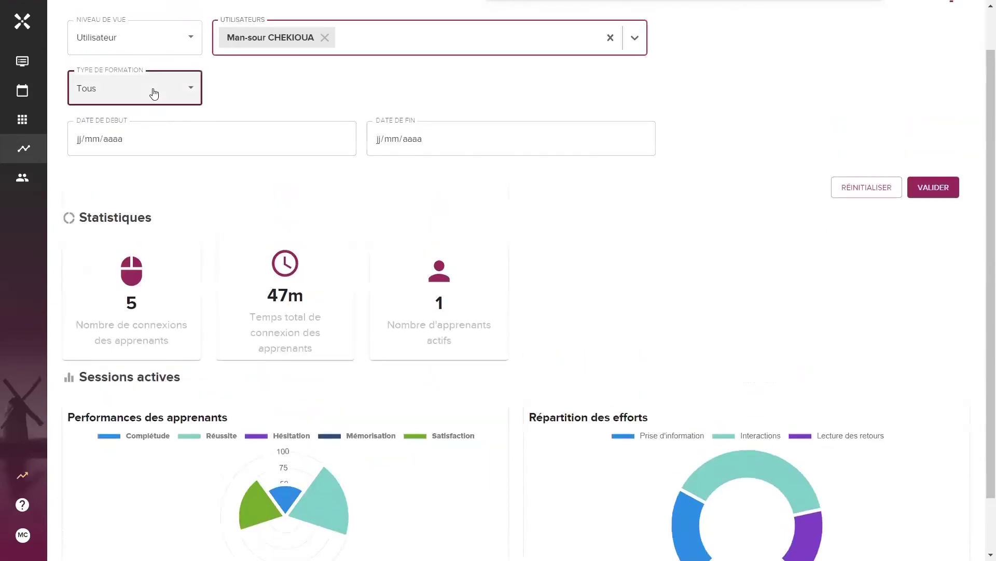
left_click(154, 92)
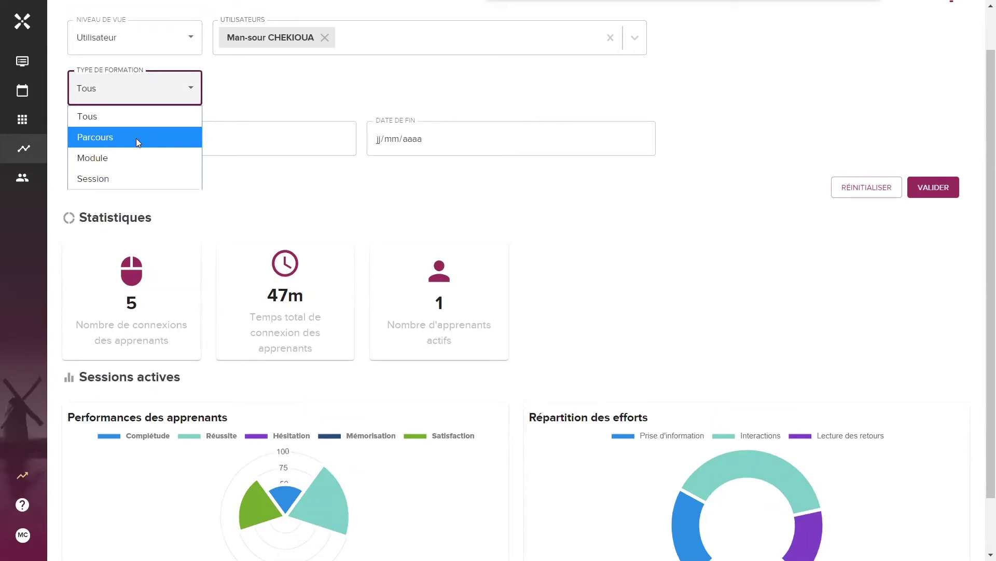
left_click(107, 176)
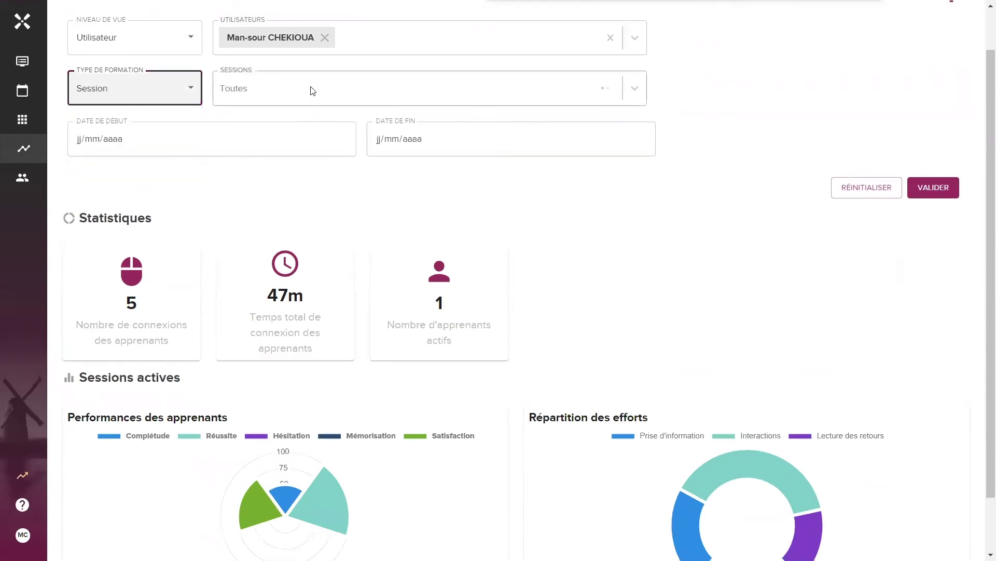
left_click(313, 91)
left_click(147, 89)
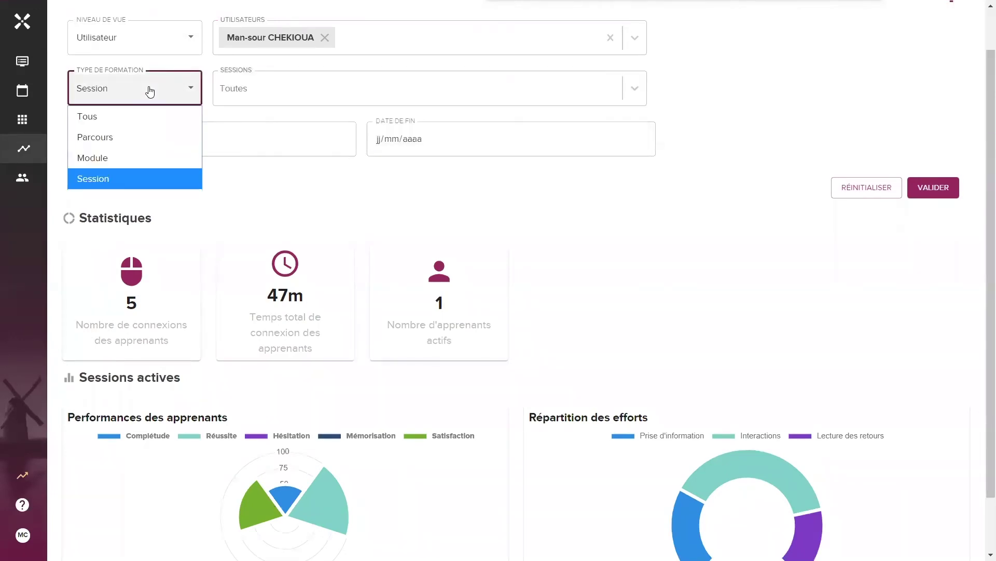
left_click(115, 158)
left_click(356, 91)
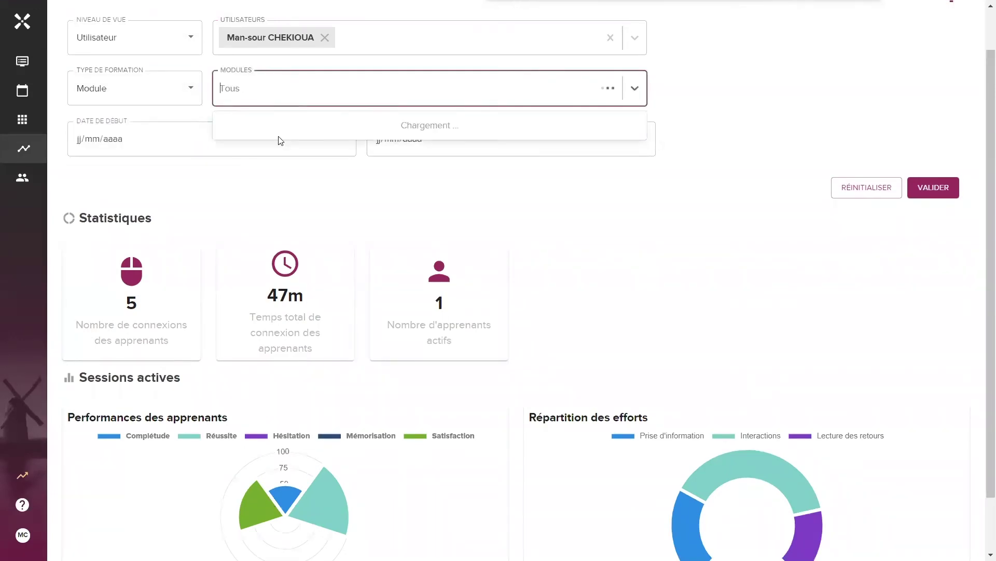
left_click(298, 125)
left_click(527, 201)
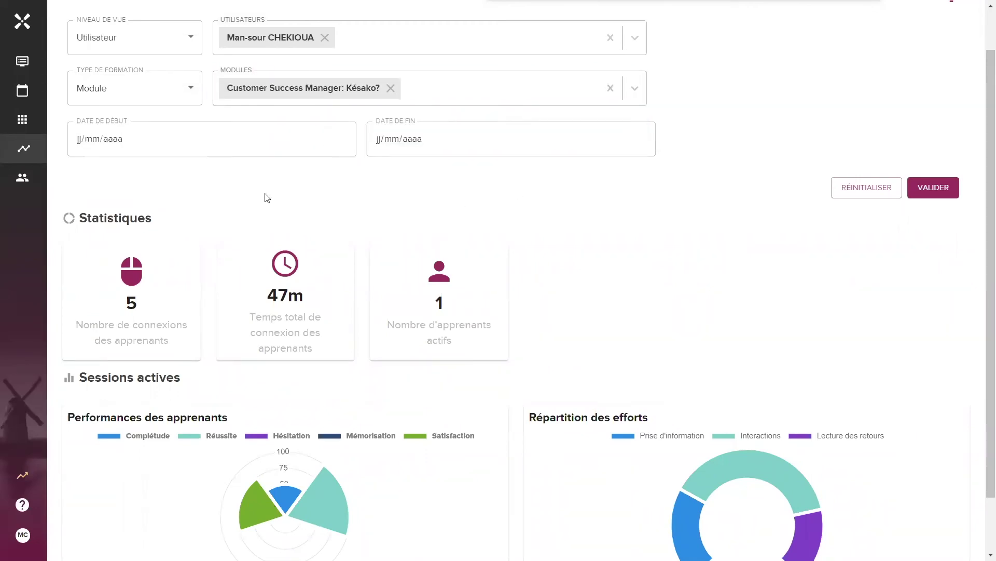
left_click(945, 193)
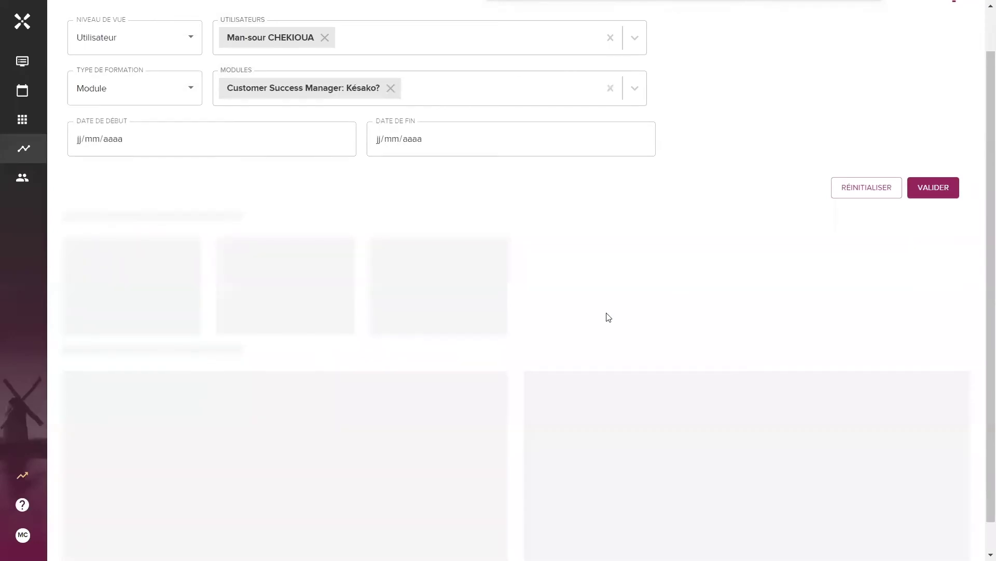
scroll(608, 317, "down", 1)
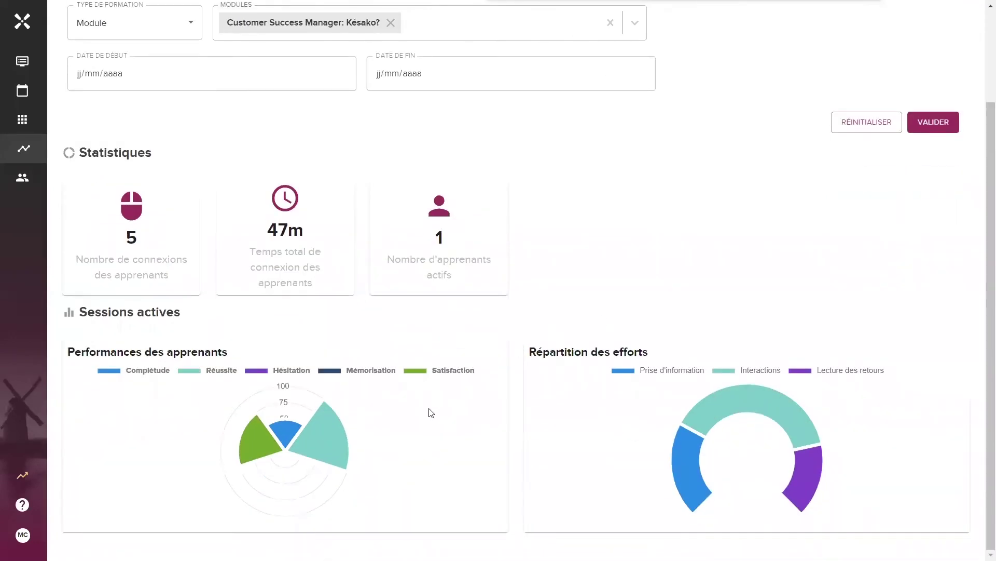
scroll(429, 369, "up", 1)
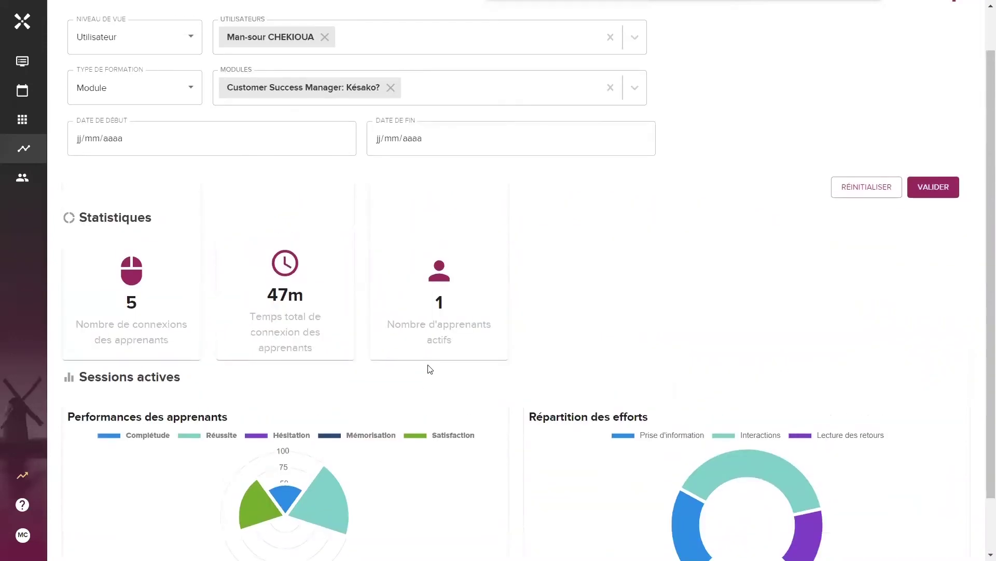
scroll(430, 369, "down", 1)
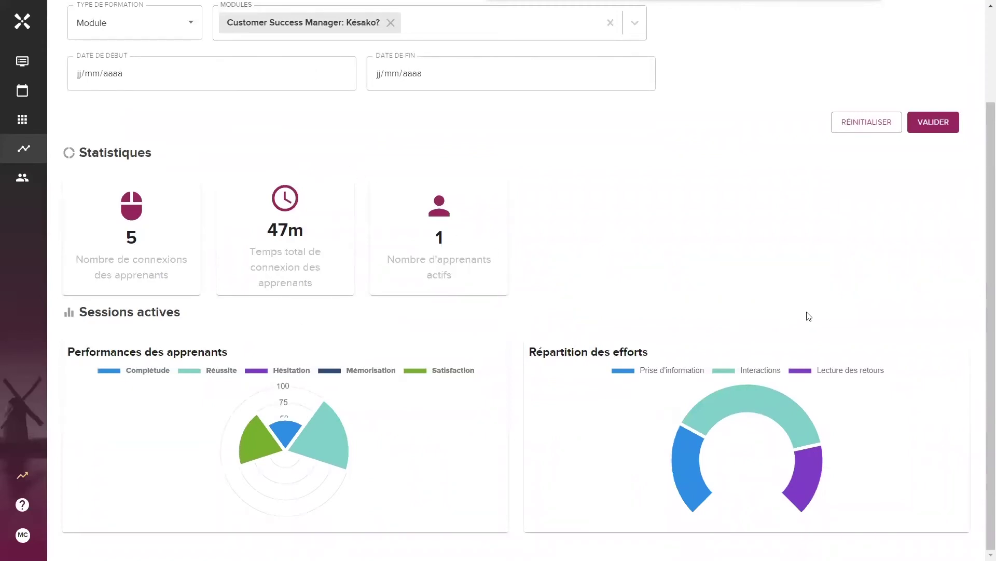
Restrict the learner statistics to the period from 25/03/2020 to 26/03/2020 and apply the filter
left_click(140, 70)
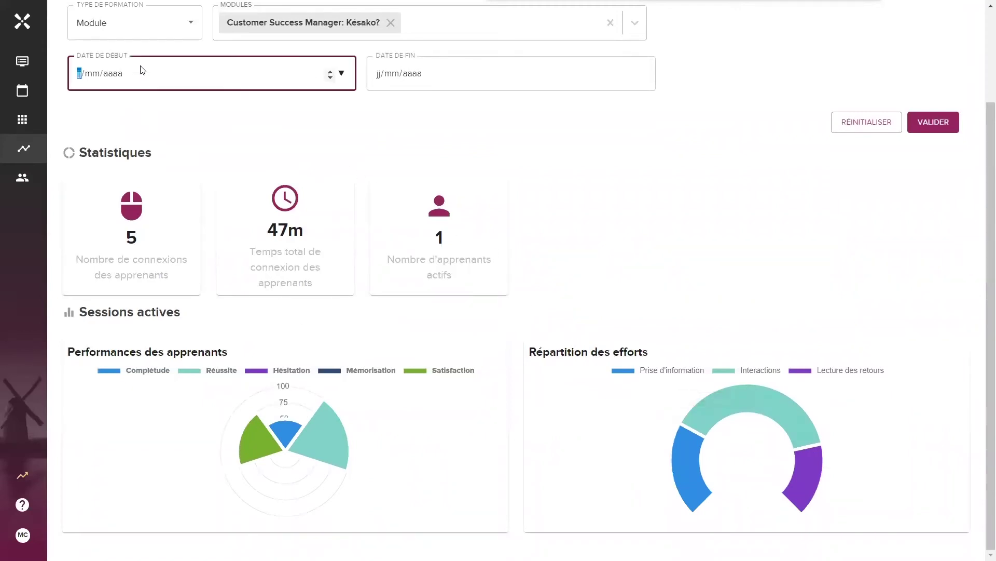
left_click(342, 73)
left_click(186, 106)
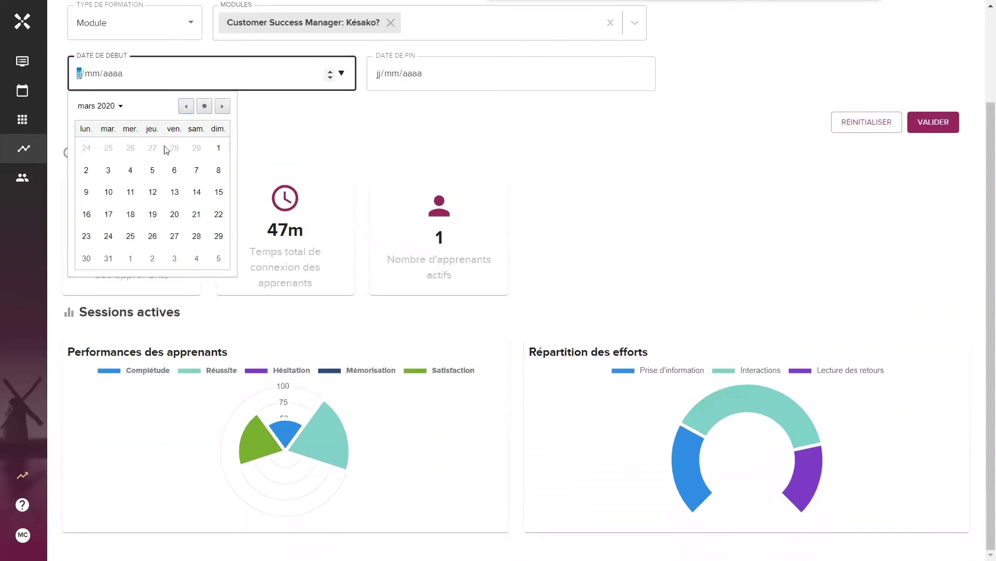
left_click(130, 236)
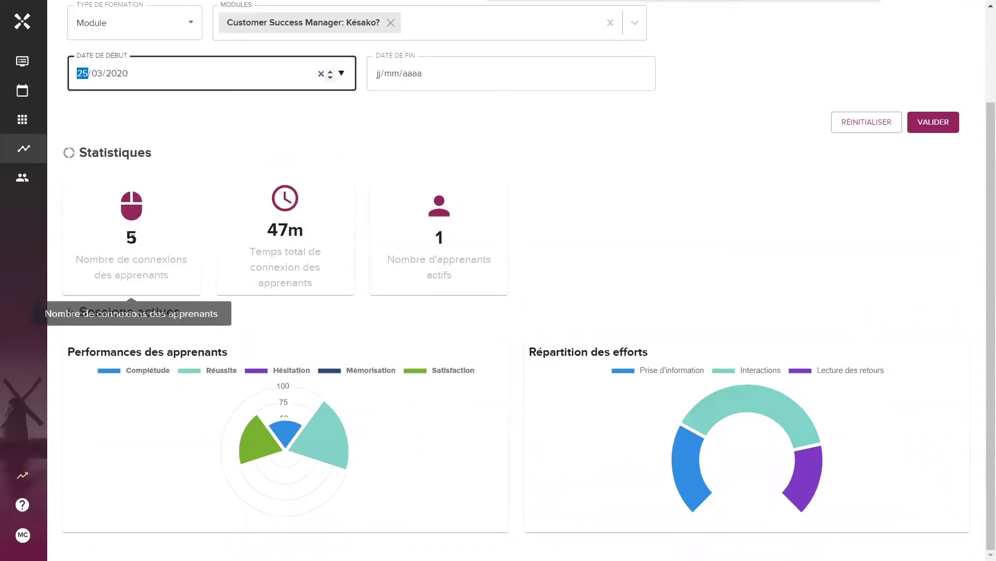
left_click(437, 74)
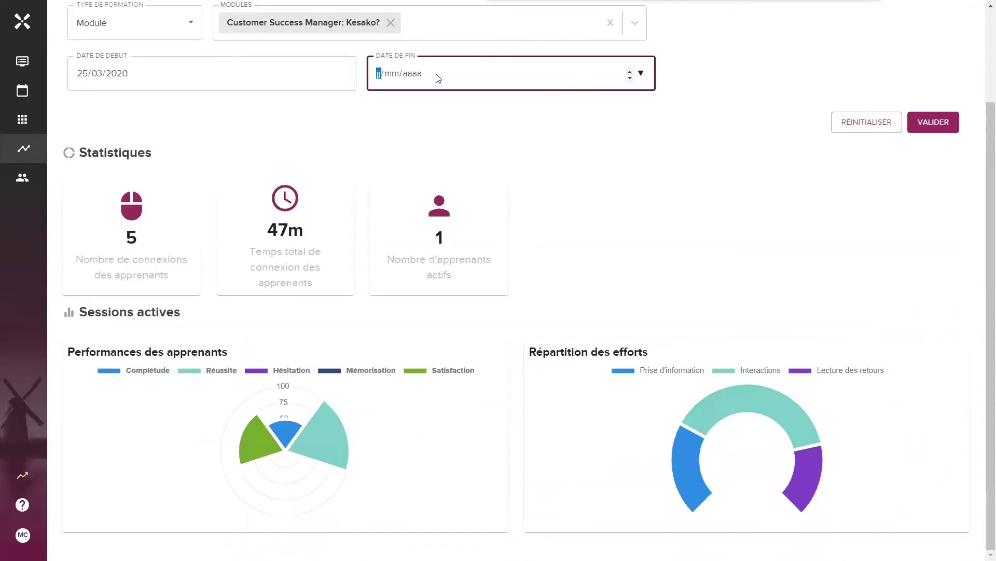
left_click(641, 74)
left_click(491, 106)
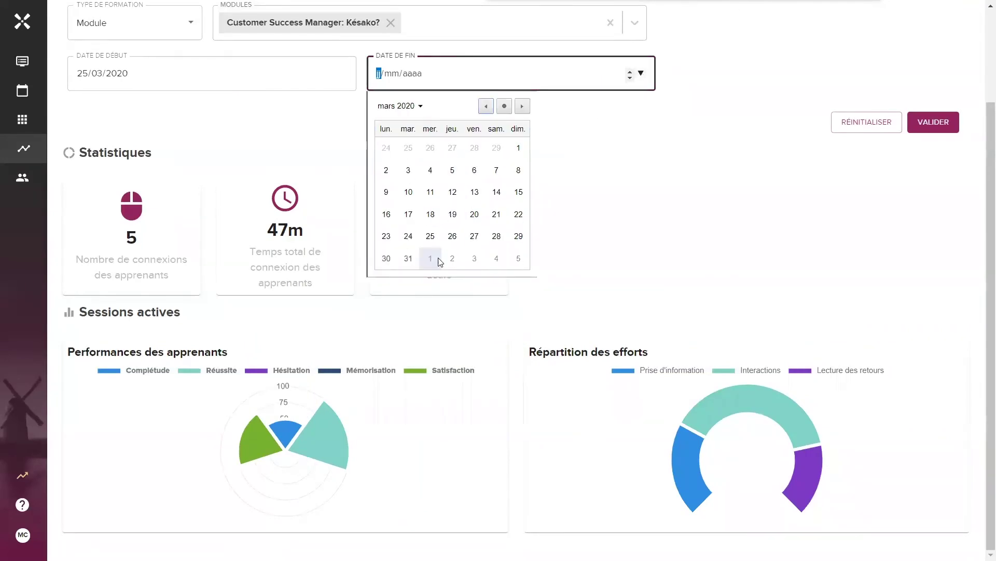
left_click(453, 236)
left_click(912, 128)
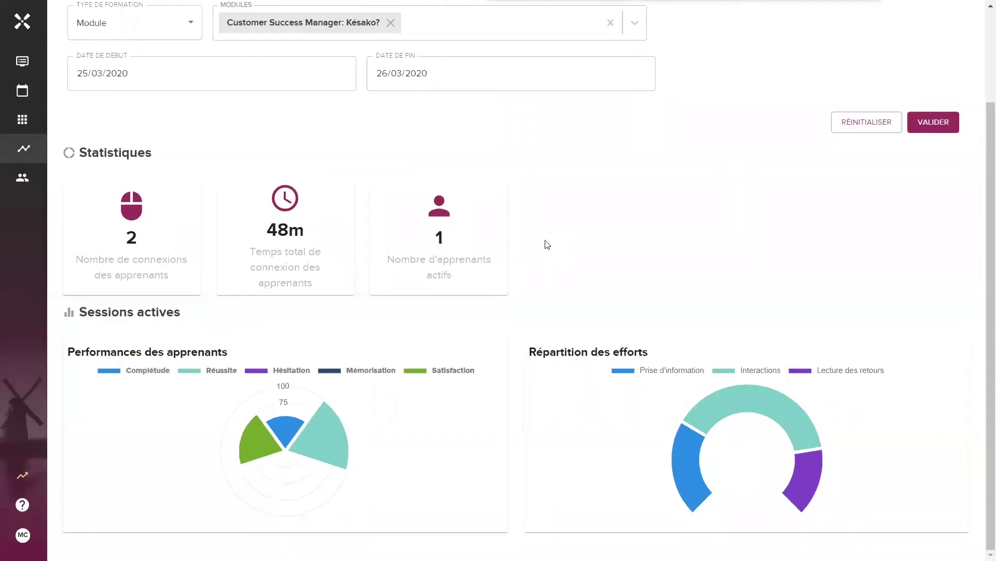
scroll(545, 244, "up", 3)
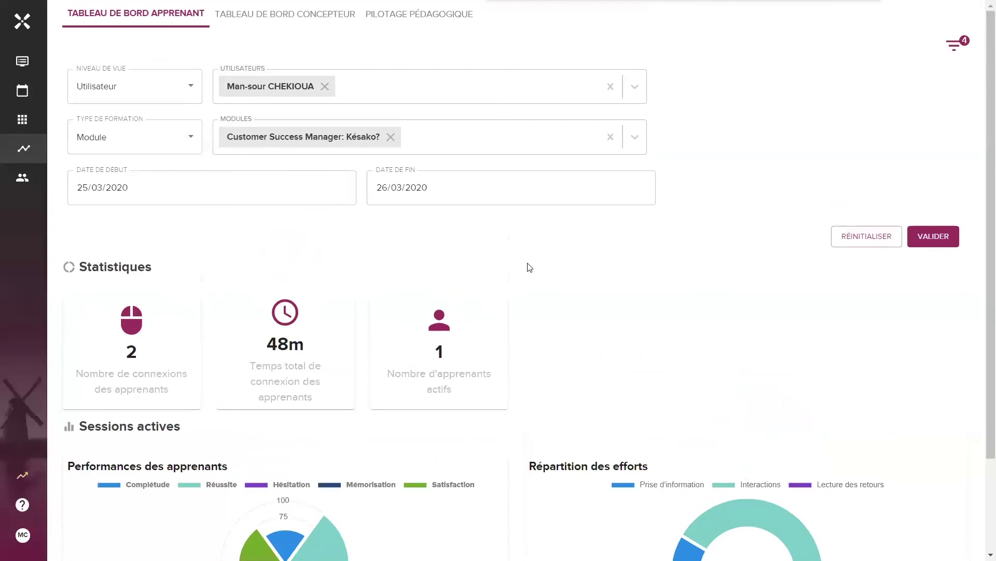
Examine the learner performance and effort distribution charts for the filtered module, inspecting their individual segments
scroll(545, 271, "down", 1)
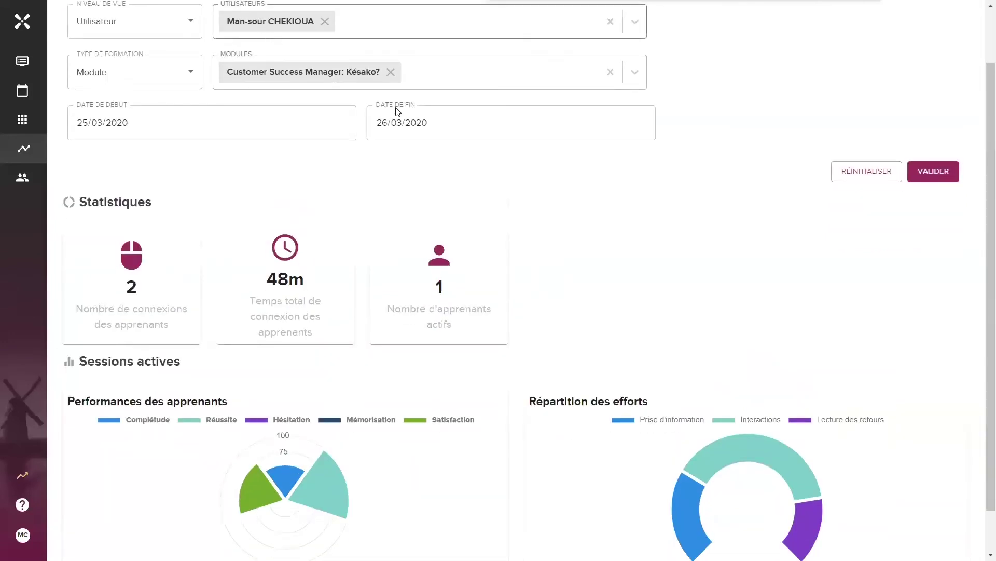
scroll(540, 311, "down", 1)
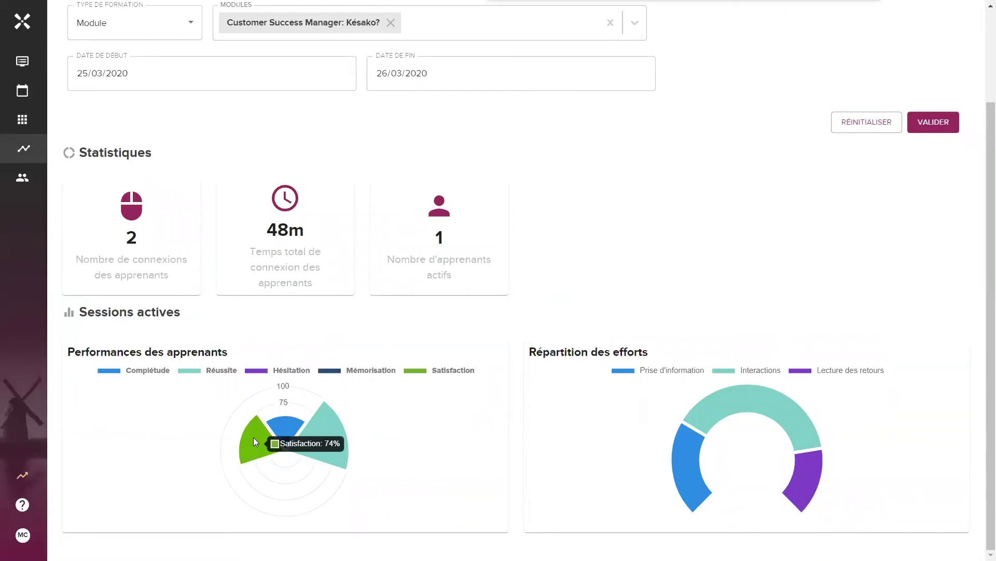
mouse_move(284, 427)
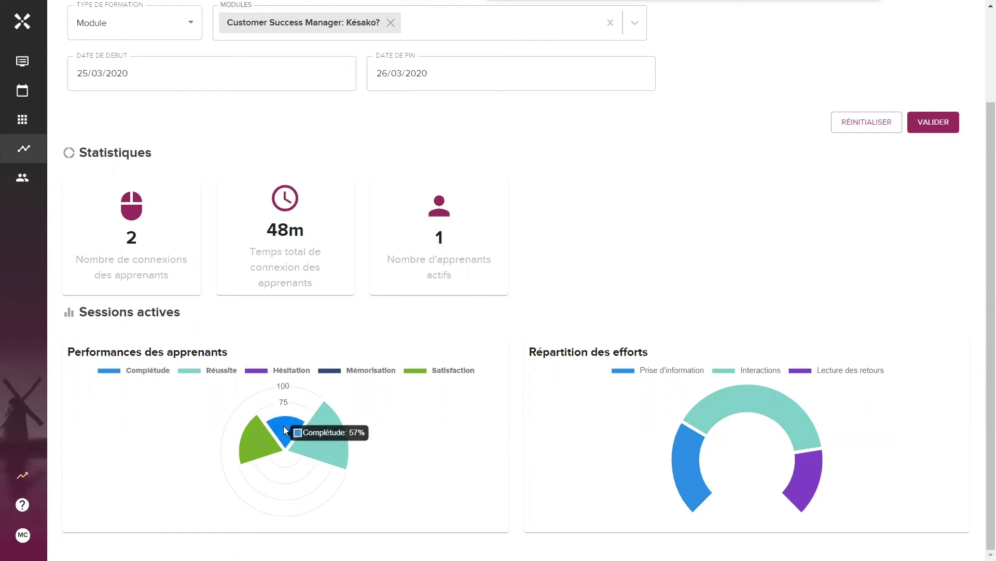
mouse_move(326, 429)
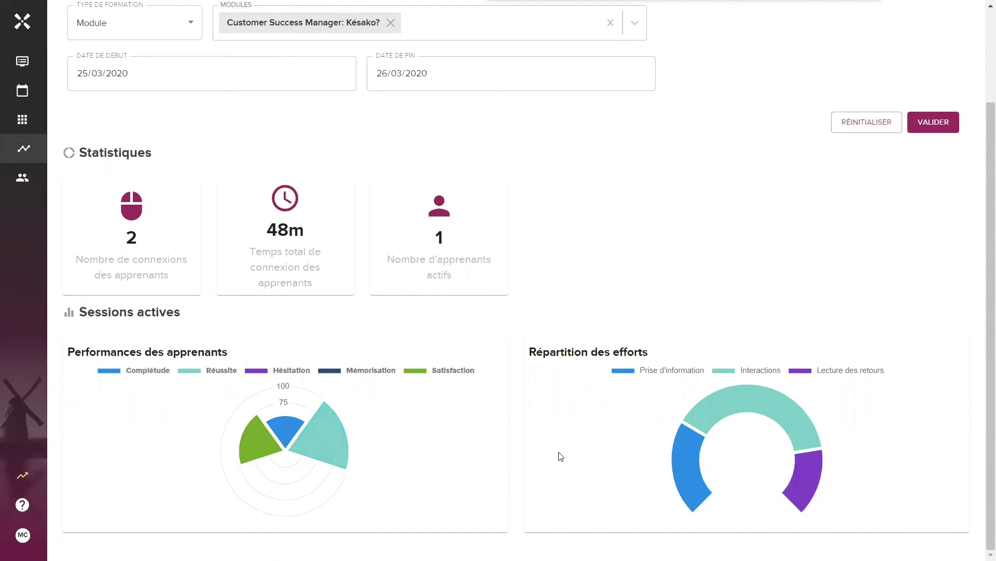
mouse_move(684, 486)
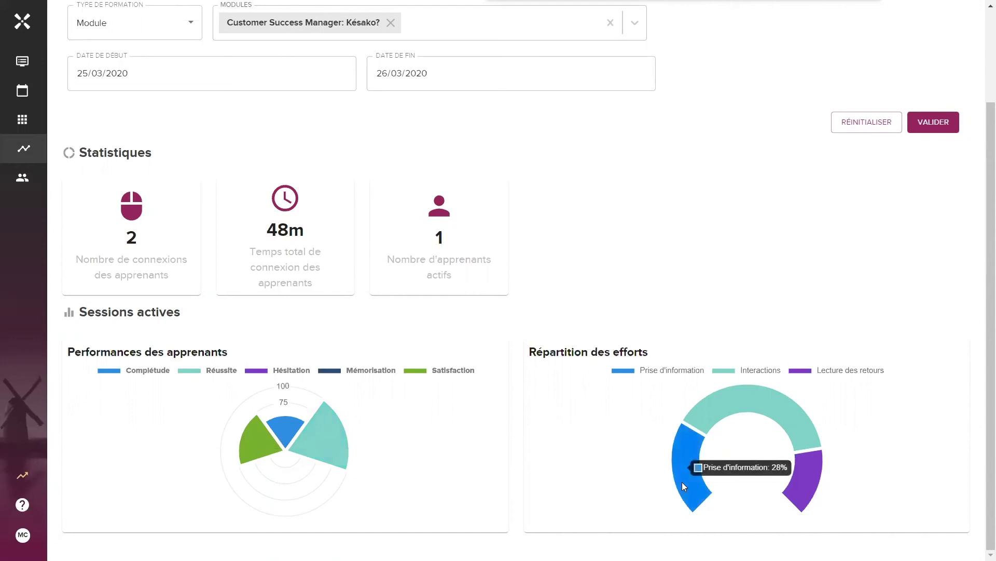
mouse_move(832, 475)
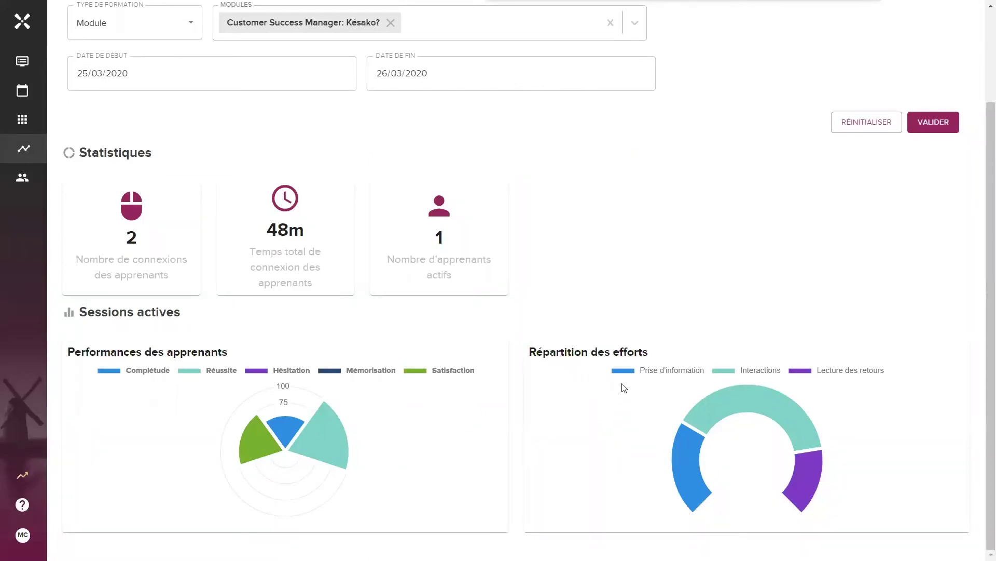
mouse_move(678, 460)
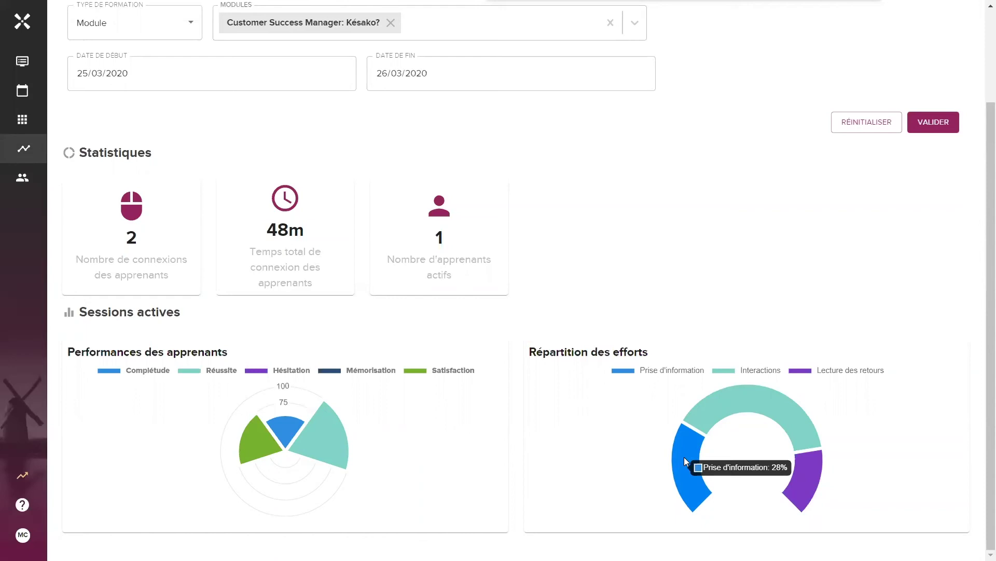
mouse_move(766, 412)
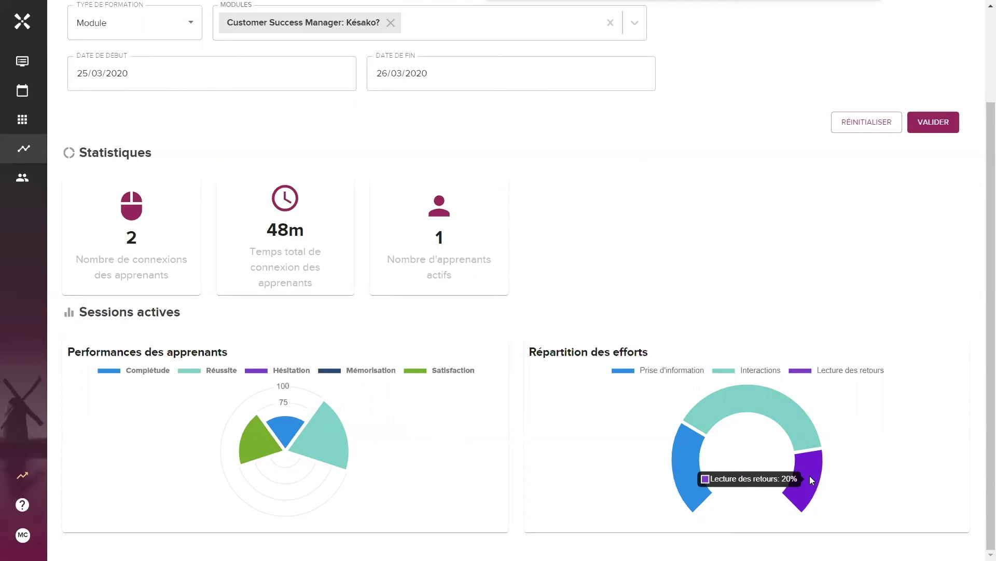
Switch to the Pilotage pédagogique dashboard and expand the Démarrages en trombe alerts
scroll(621, 381, "up", 2)
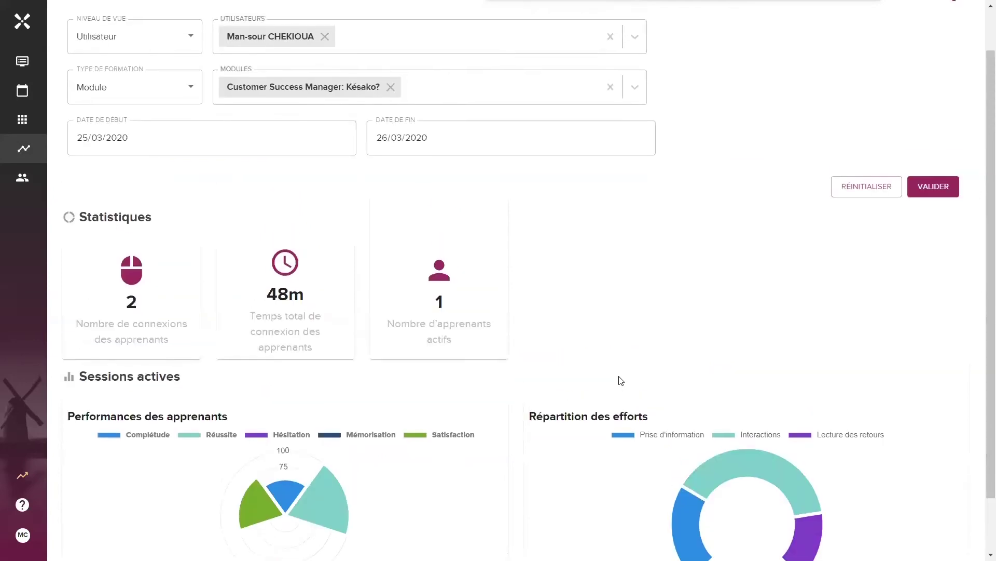
scroll(484, 390, "up", 1)
left_click(300, 27)
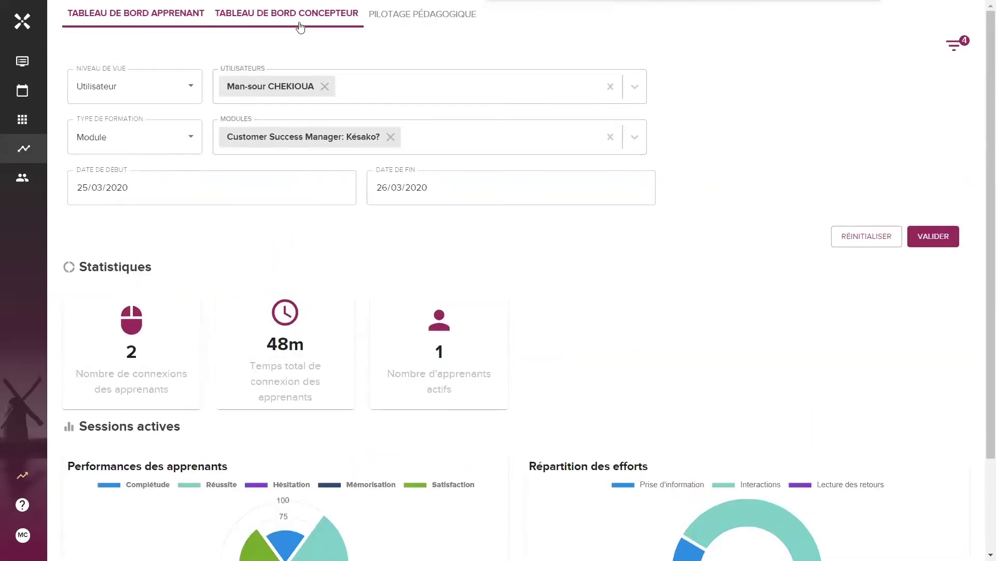
left_click(381, 26)
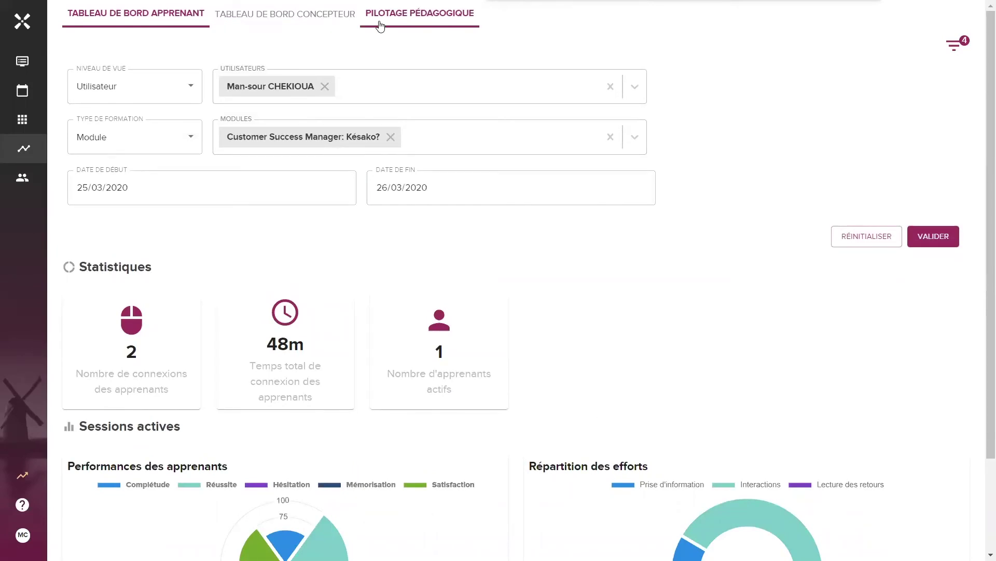
left_click(380, 26)
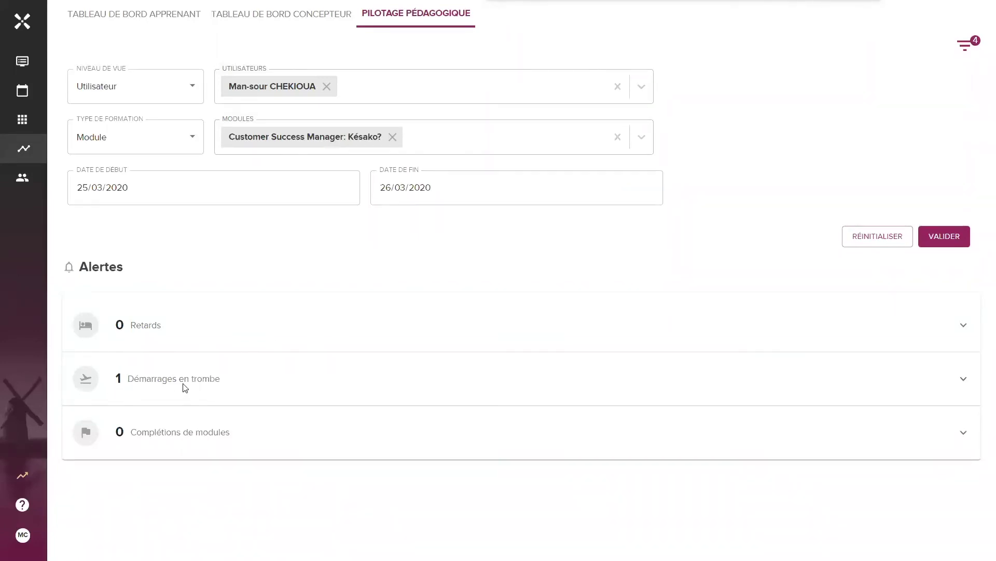
left_click(939, 384)
scroll(363, 356, "down", 2)
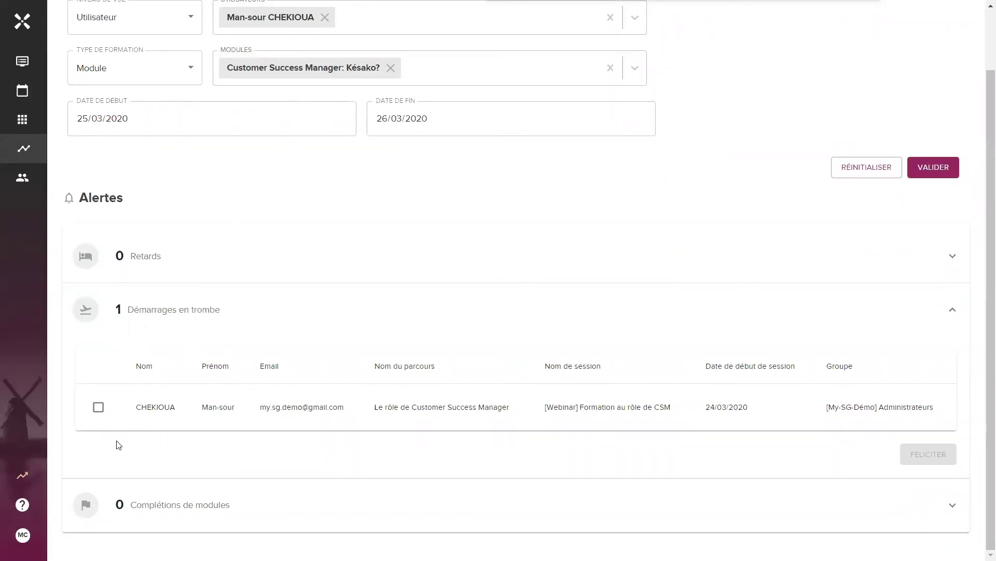
Congratulate the learner listed under Démarrages en trombe and check the "Quel début sur votre parcours !" notification in Gmail
left_click(99, 407)
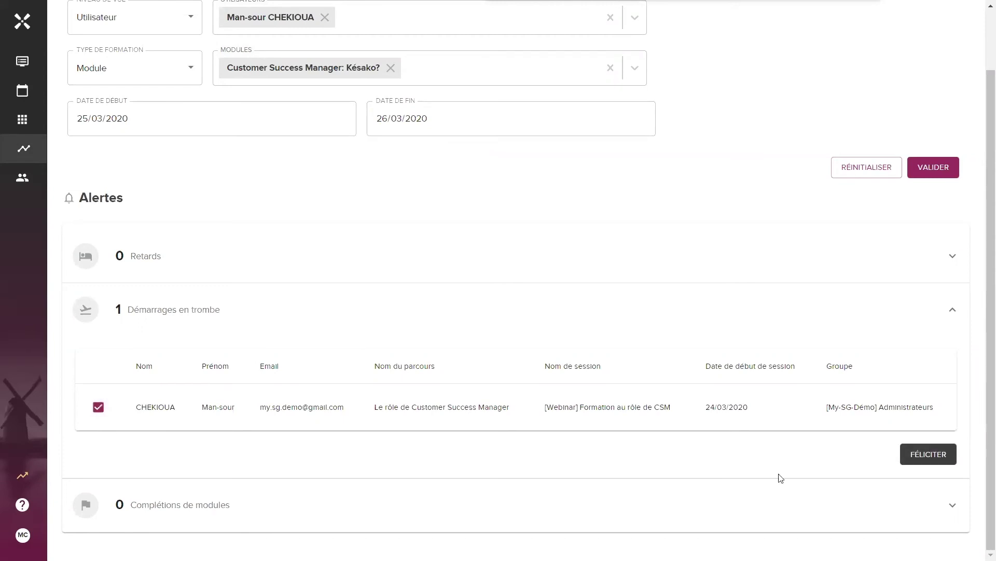
left_click(928, 454)
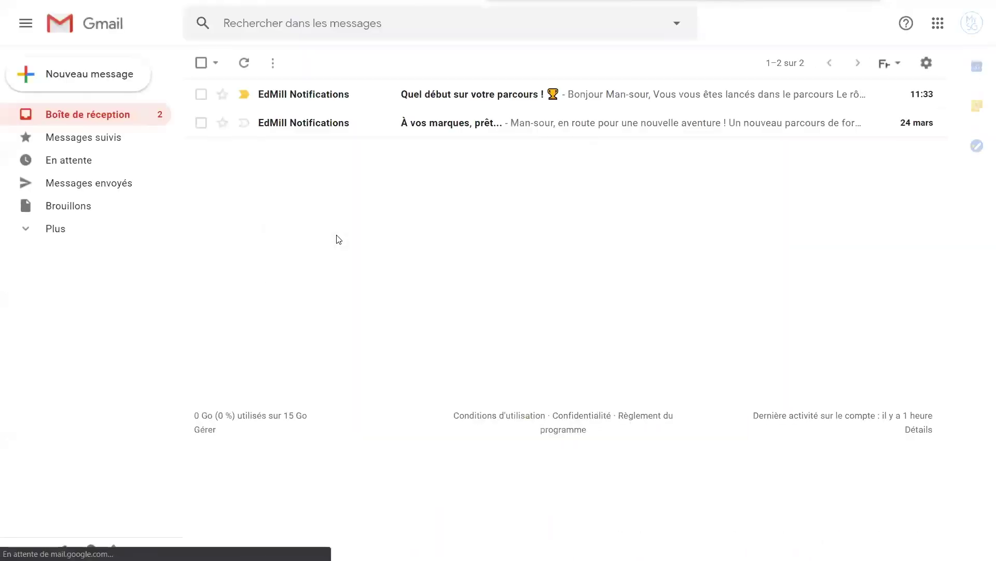
left_click(318, 96)
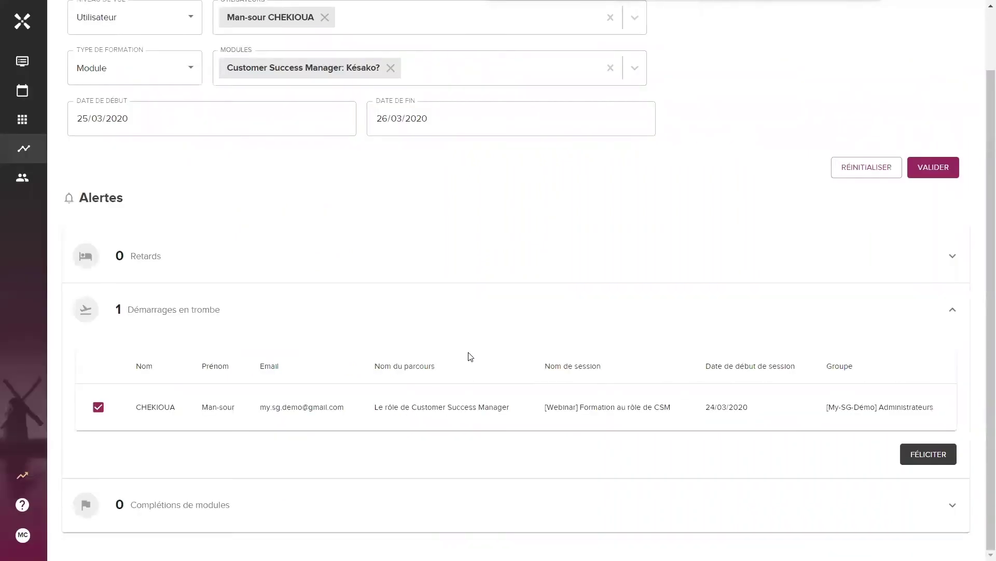
scroll(470, 356, "up", 2)
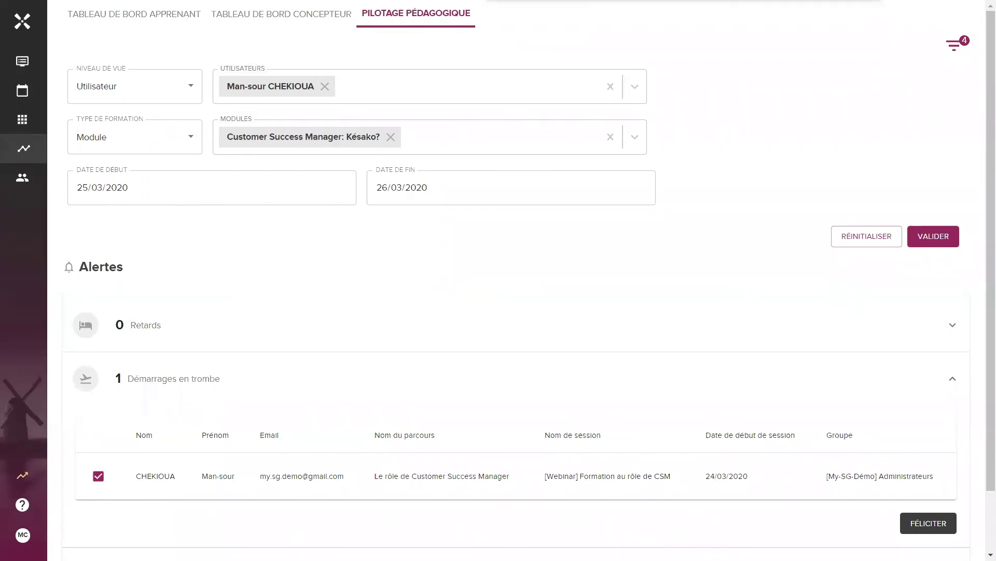
Start creating a new training in the Création tool and choose Savoirs conceptuels as its type
mouse_move(85, 117)
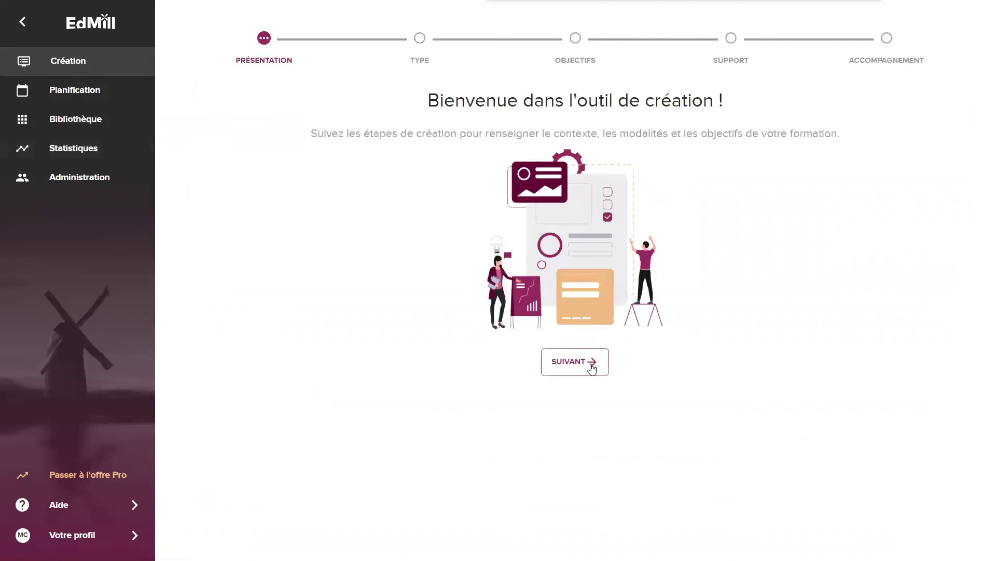
left_click(590, 366)
left_click(652, 348)
left_click(631, 407)
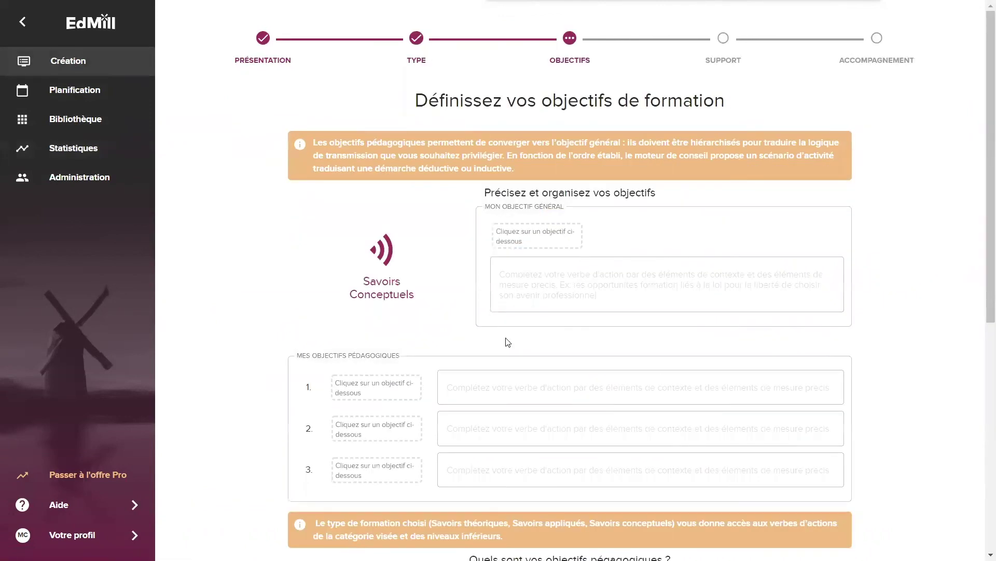
Define the general objective as Calculer "ergerge" and the first pedagogical objective as Catégoriser "regzerg", and continue to the supports
scroll(454, 410, "down", 6)
left_click(550, 326)
scroll(550, 332, "up", 5)
left_click(571, 228)
type("ergerge")
left_click(570, 334)
type("regerge")
scroll(648, 369, "down", 10)
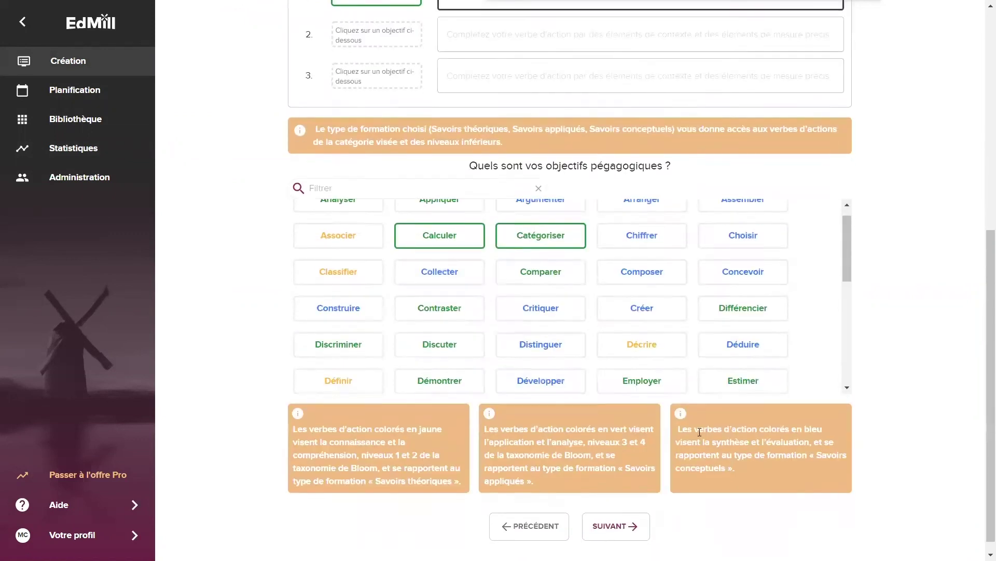
left_click(617, 510)
Select Tablette, Smartphone and Ordinateur as learner supports, keeping the E-learning delivery mode, and continue
left_click(550, 218)
left_click(496, 202)
left_click(674, 207)
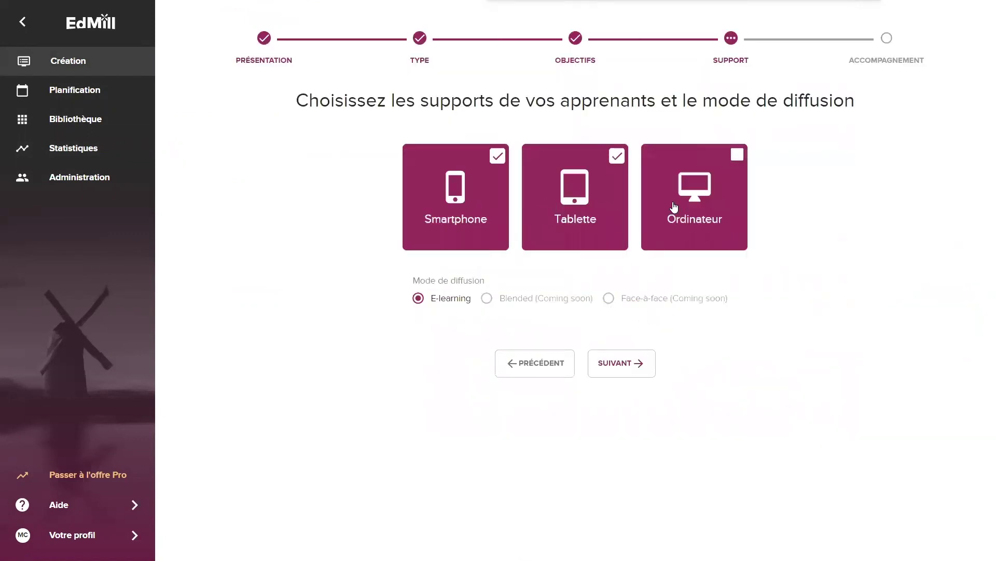
left_click(611, 370)
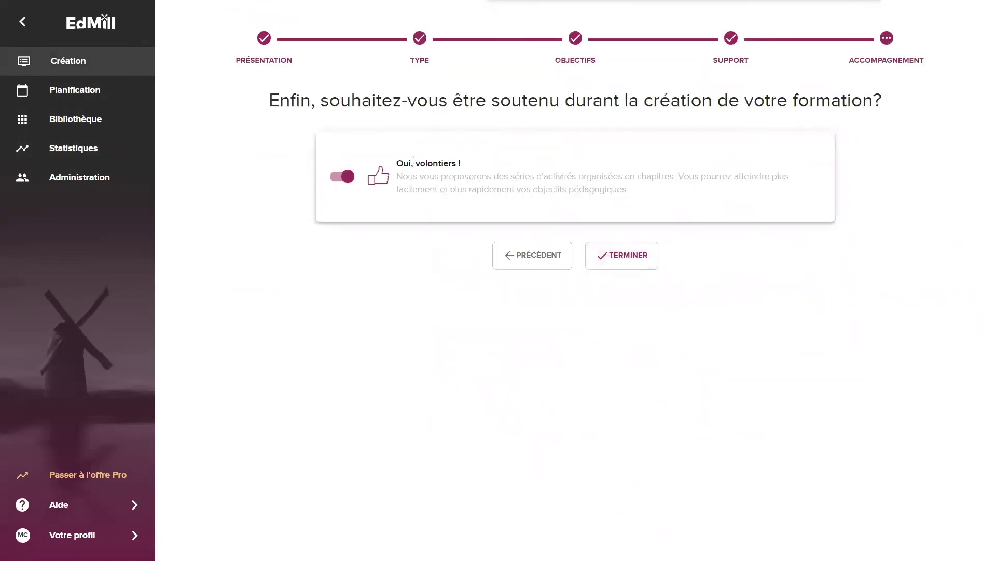
Turn off creation support, finish the setup, and save the module "Mon nouveau module" to continue to its activities
left_click(346, 180)
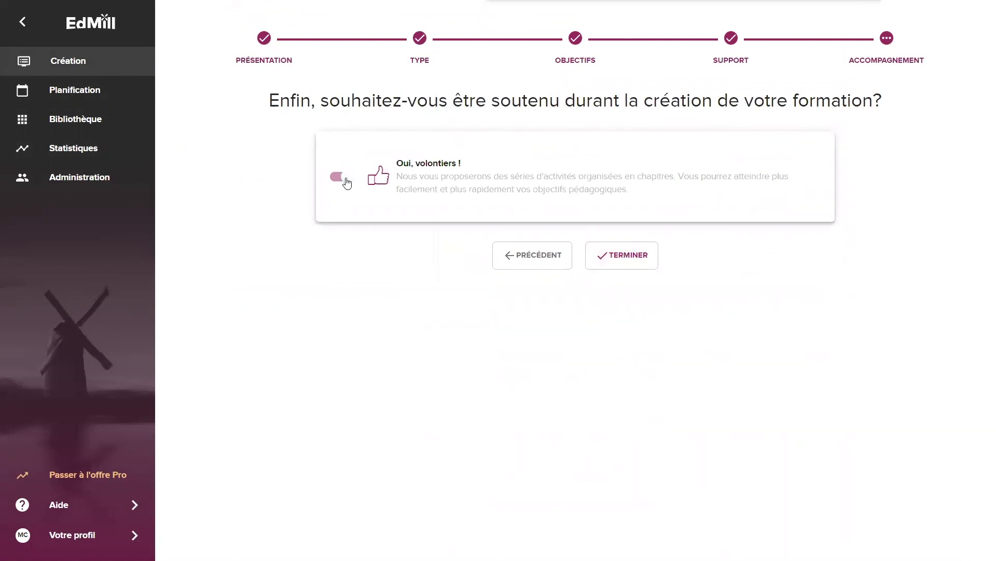
left_click(618, 257)
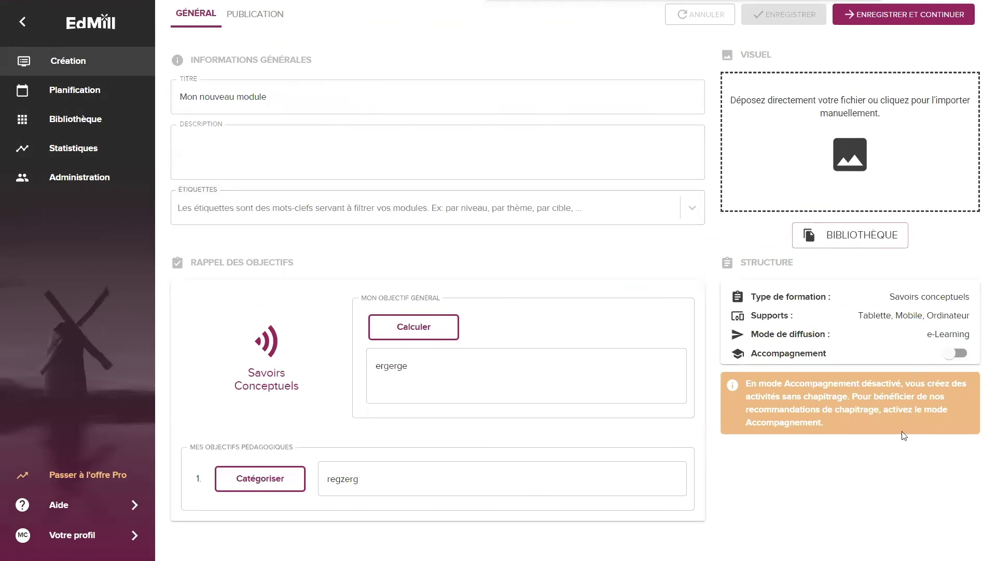
left_click(876, 18)
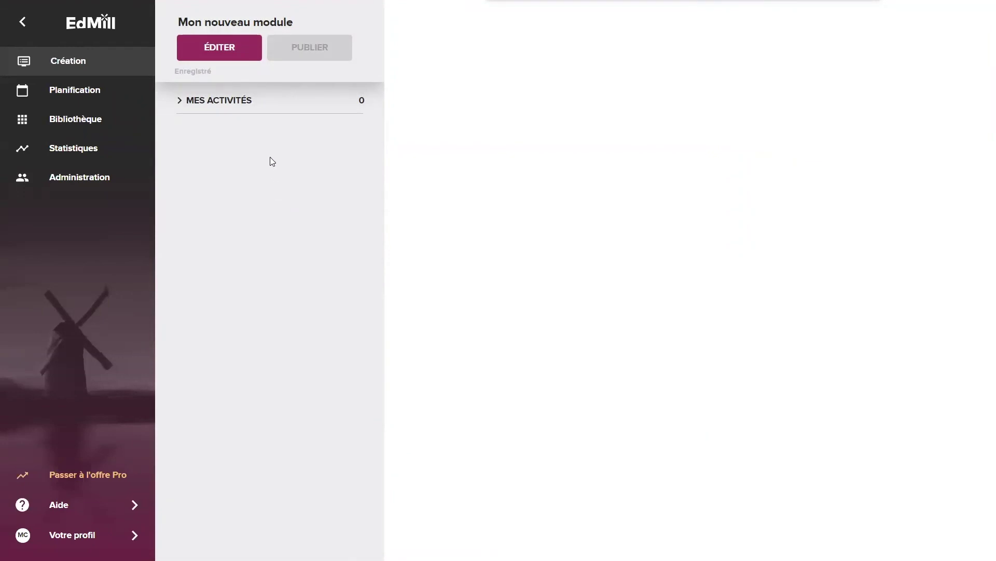
Add an activity to Mes activités and choose the Informer format for it
left_click(222, 100)
left_click(276, 139)
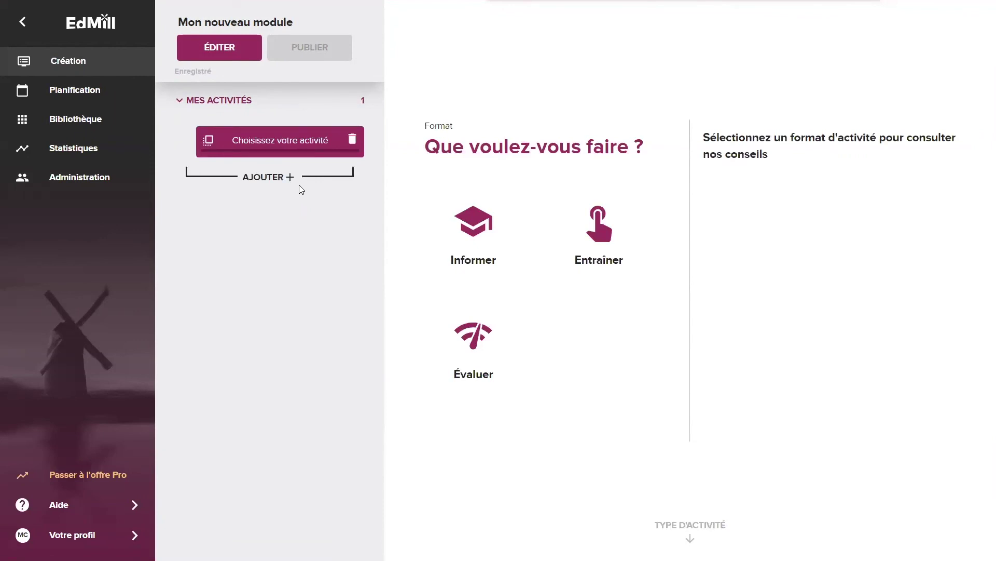
left_click(483, 250)
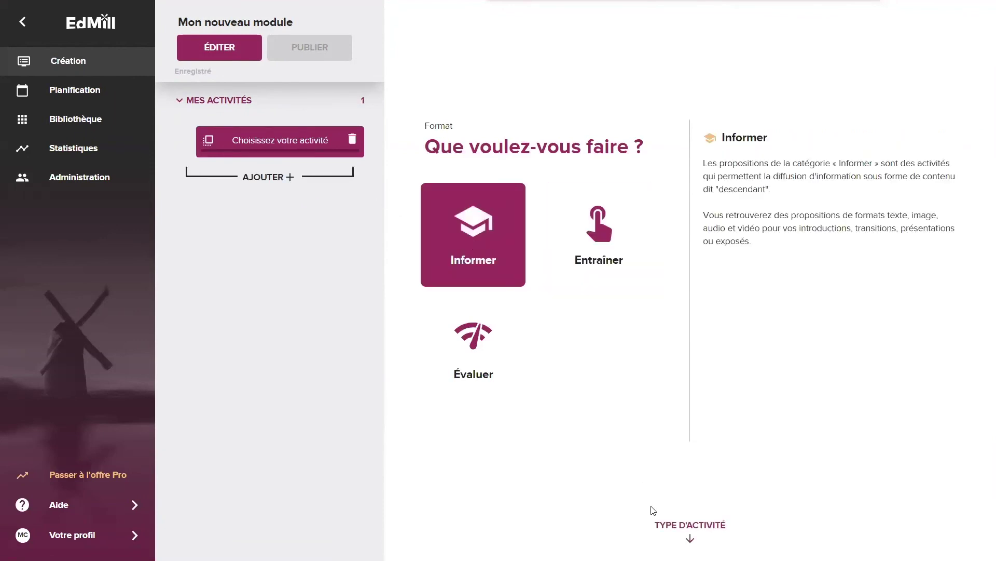
left_click(675, 523)
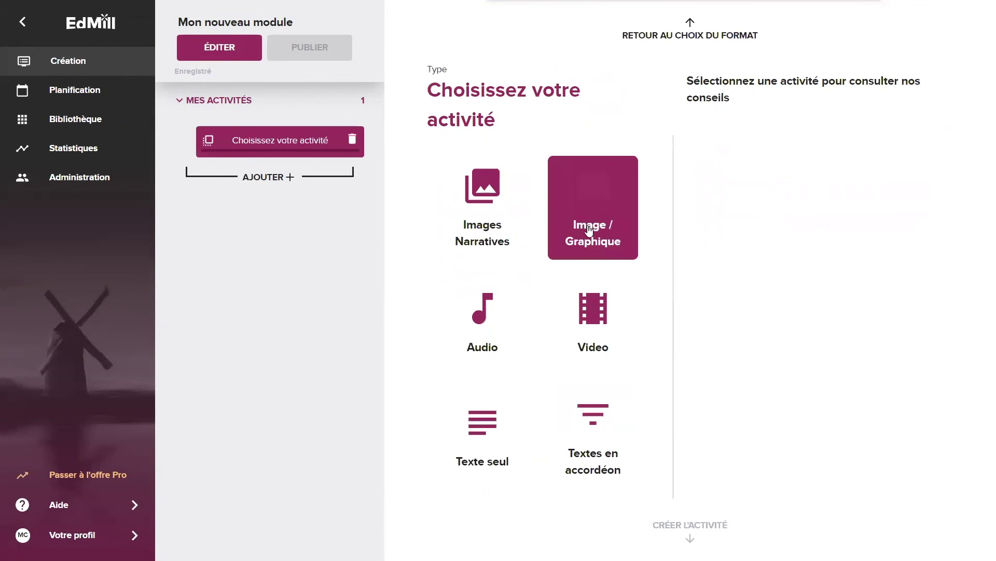
Review the cognitive and pedagogical advice for the Informer activity types, from Images Narratives to Textes en accordéon, ending on Video
left_click(498, 212)
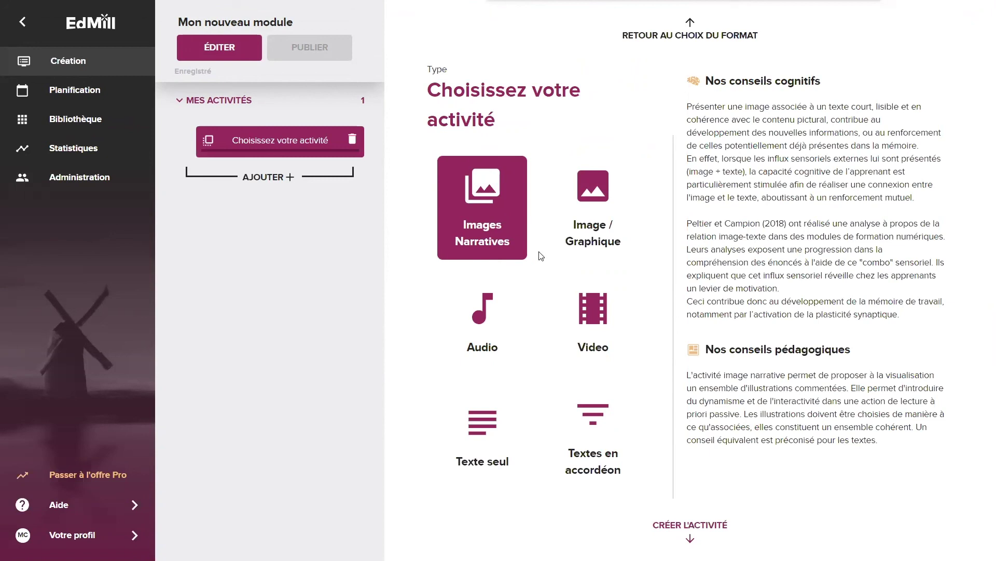
left_click(588, 250)
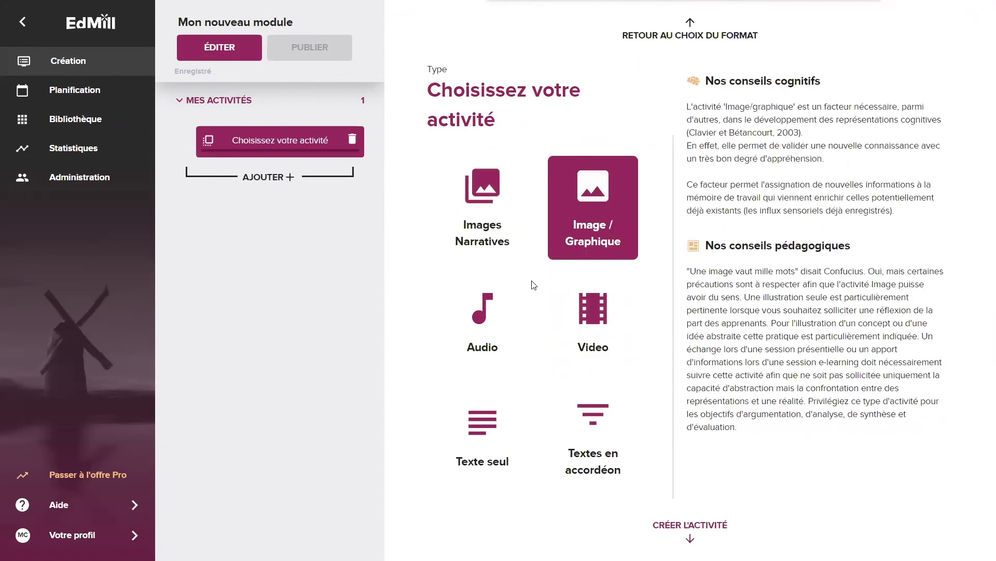
left_click(500, 314)
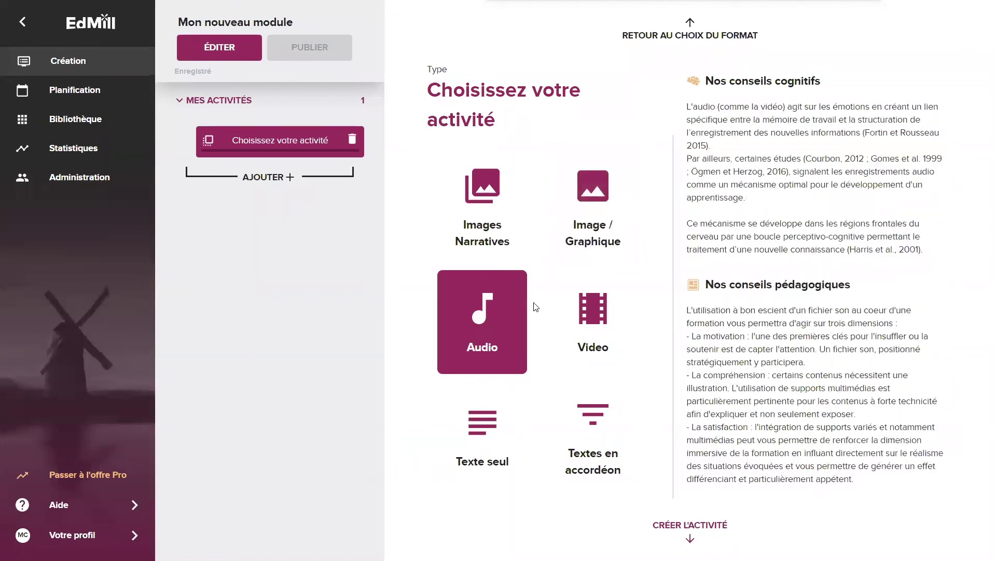
left_click(589, 307)
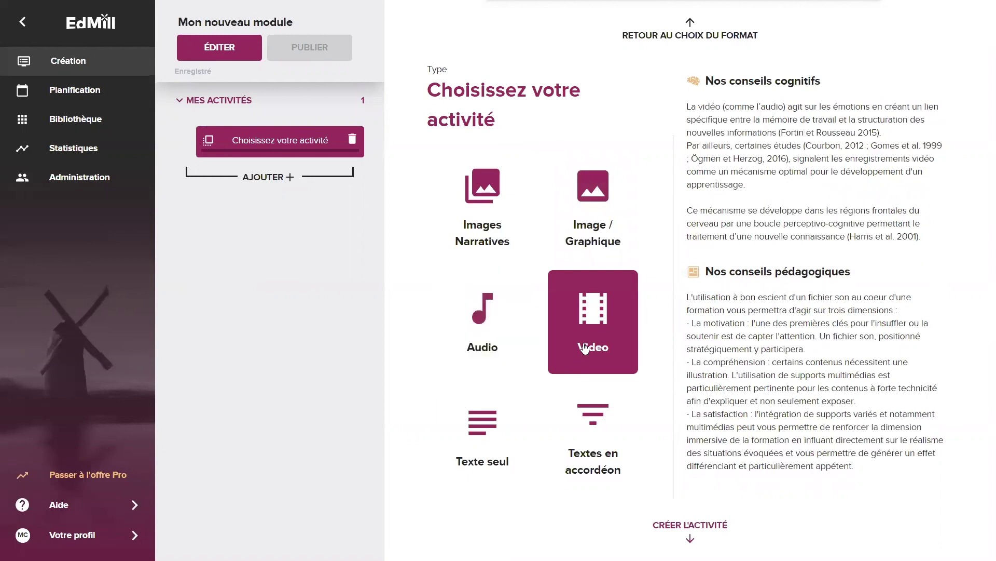
left_click(486, 446)
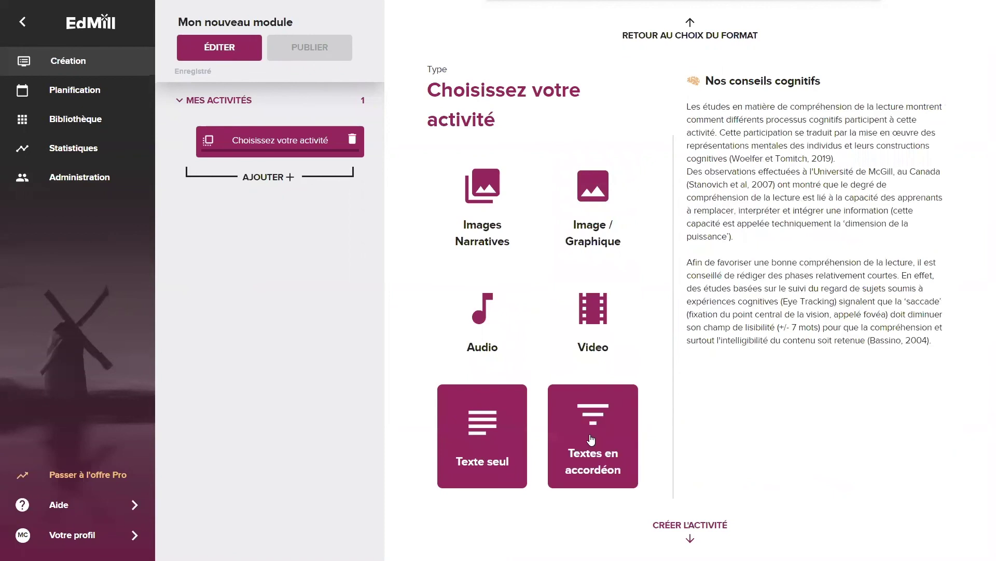
left_click(597, 401)
left_click(593, 342)
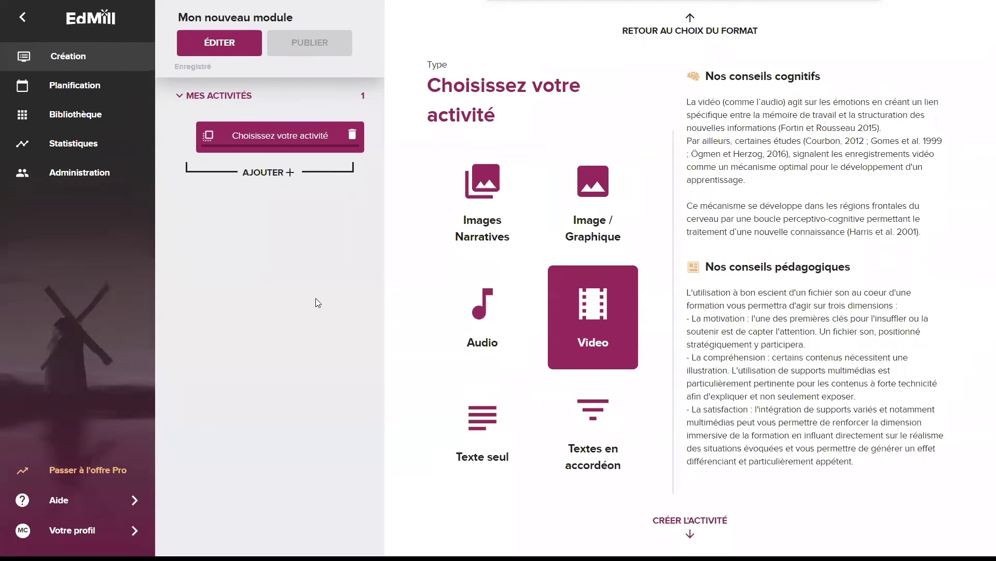
Leave full-screen view, go to the edmill.com website and dismiss its webinar announcement banner
key("F11")
left_click(346, 34)
type("edmill")
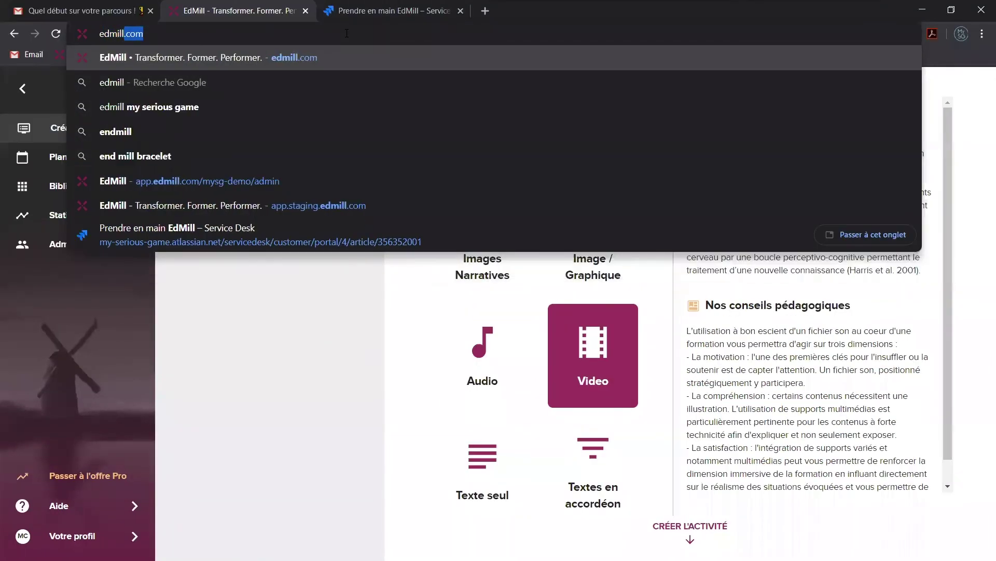
key("Return")
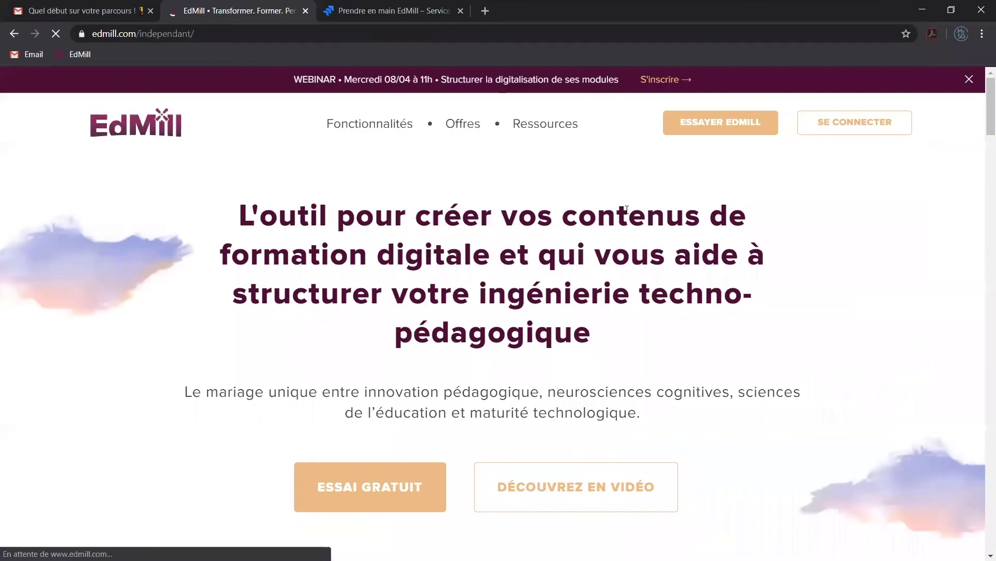
left_click(969, 79)
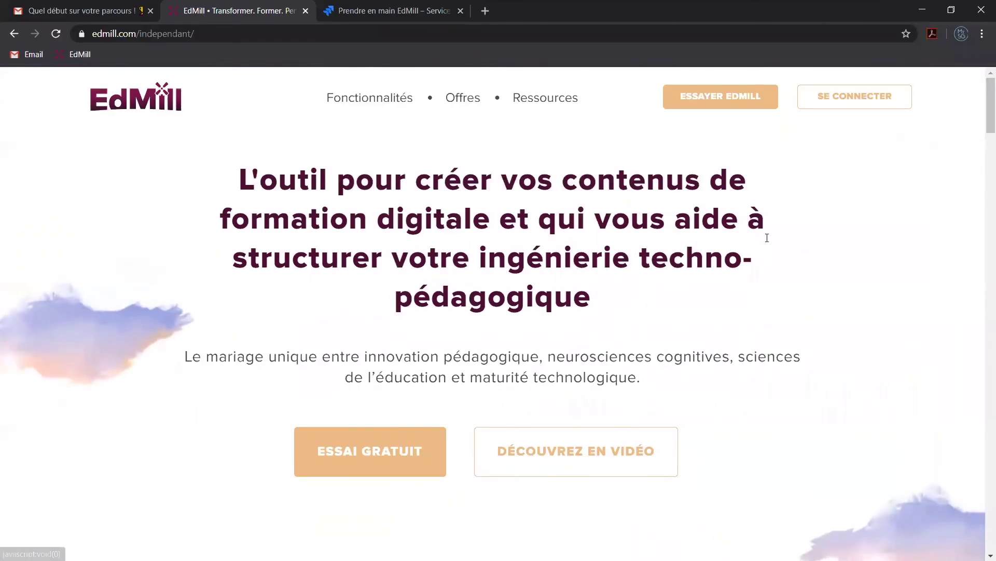
Open the Offres page for independents and compare the Découverte, Professionnelle and Personnalisée plans, switching the Engagement pricing from annuel to mensuel
mouse_move(463, 98)
left_click(469, 130)
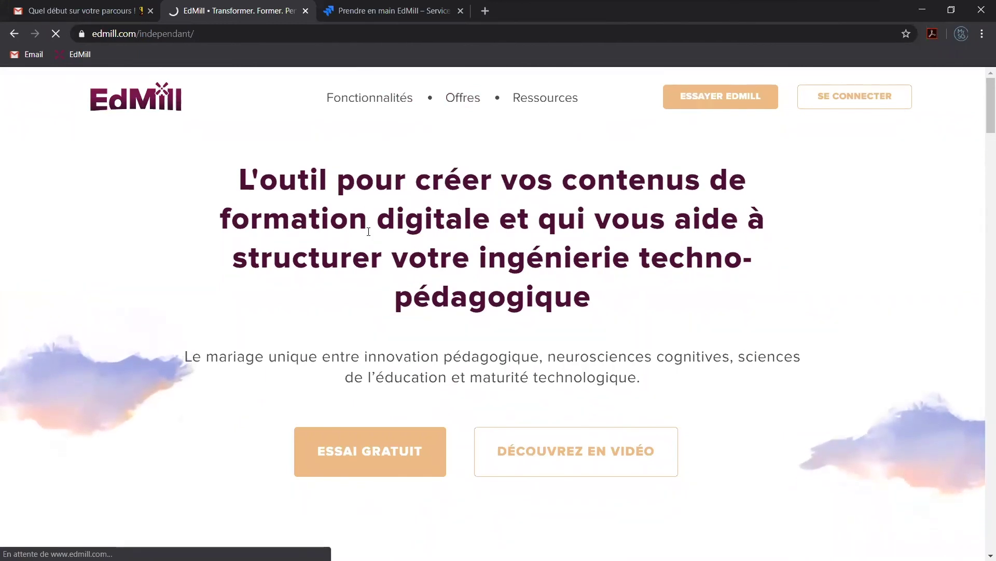
scroll(556, 257, "down", 3)
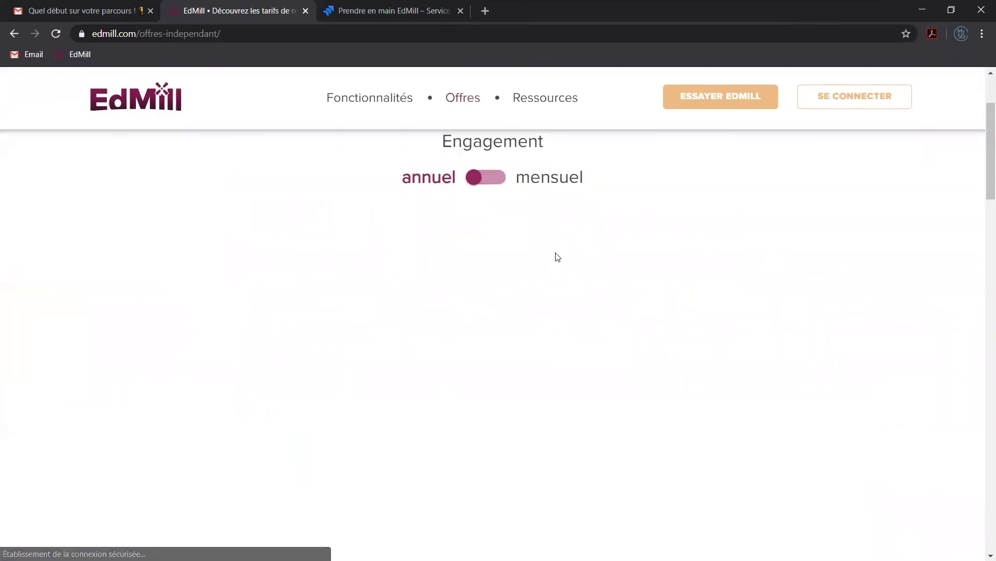
scroll(551, 256, "down", 1)
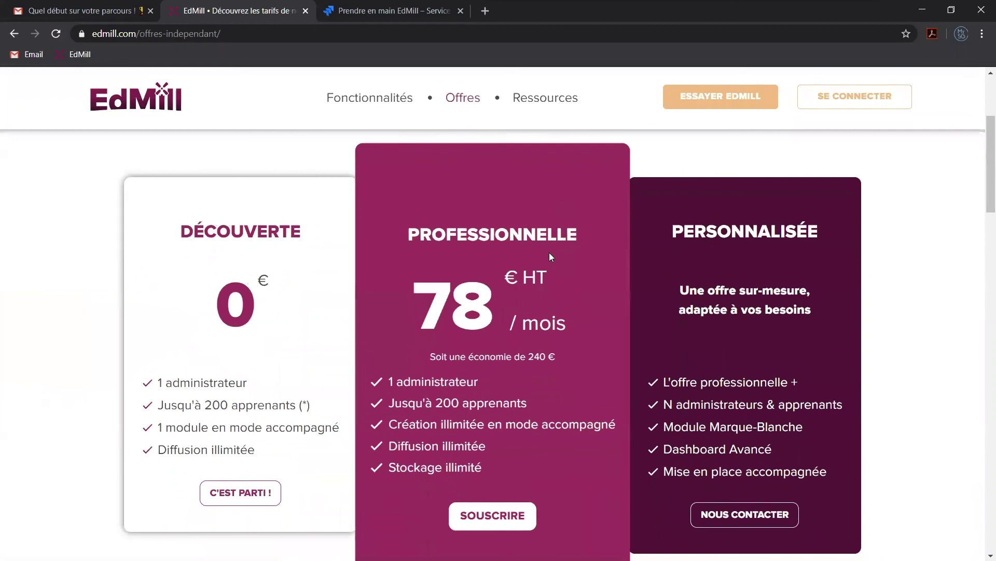
scroll(550, 254, "up", 1)
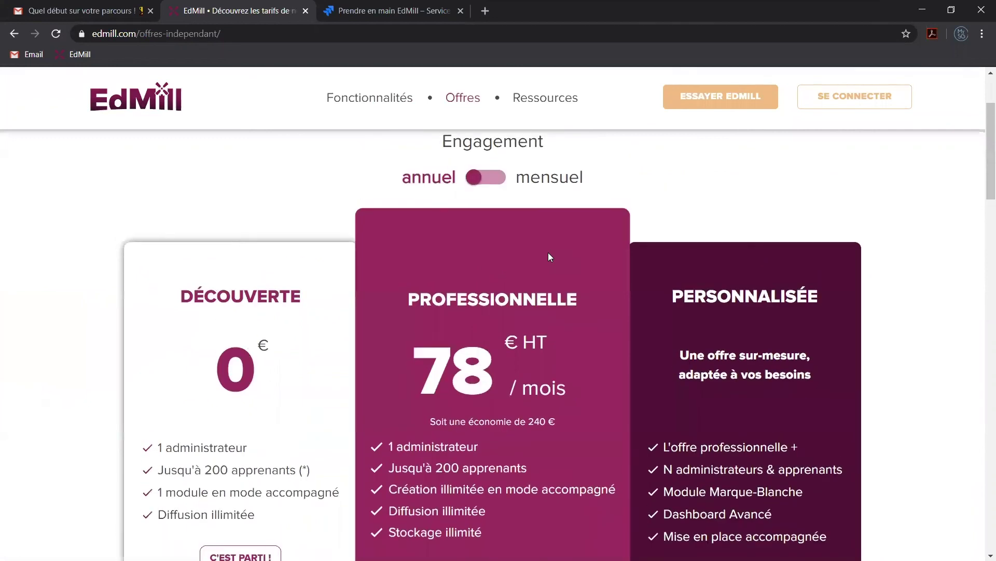
left_click(473, 178)
scroll(536, 180, "down", 1)
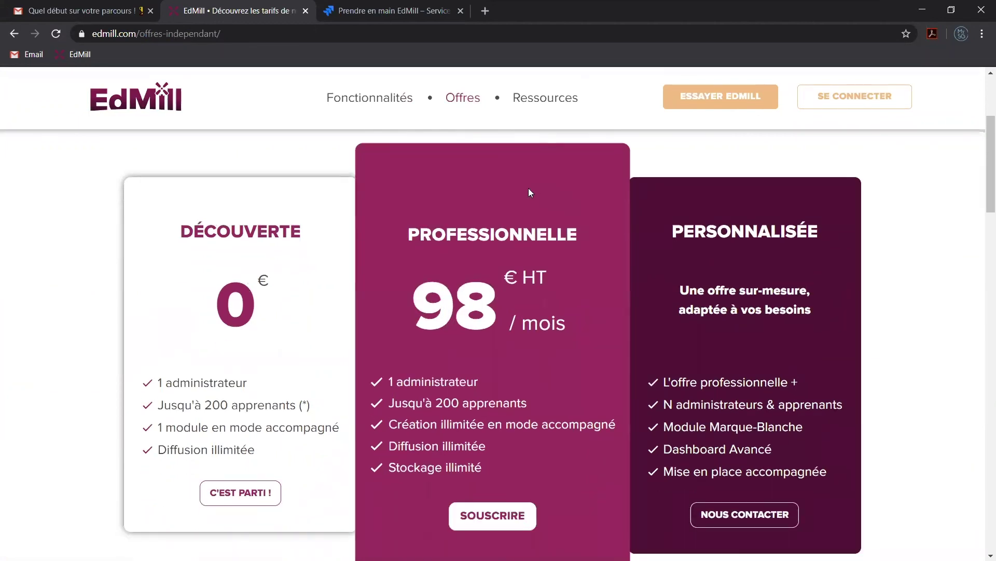